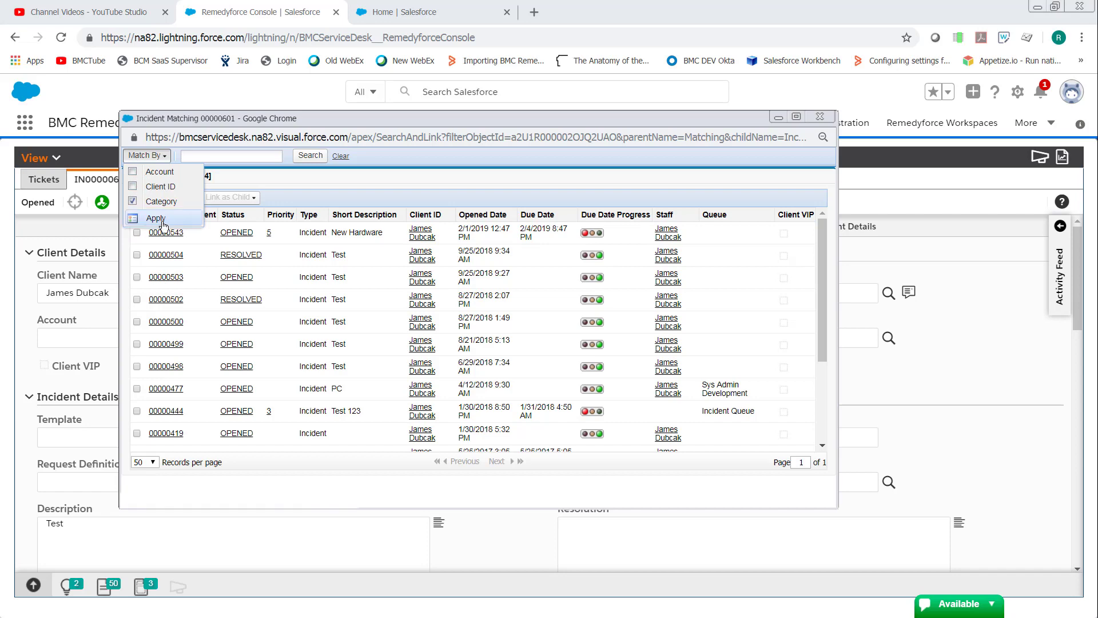
Match incidents by Category only, sorted by ascending number, and search them for "Hardware".
left_click(159, 218)
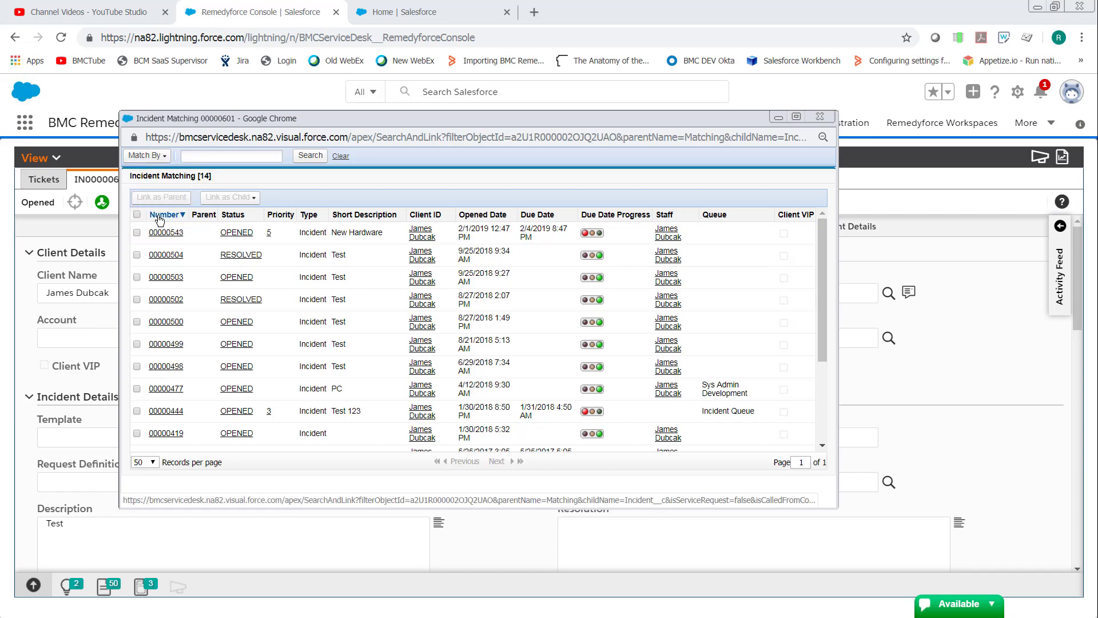
left_click(159, 217)
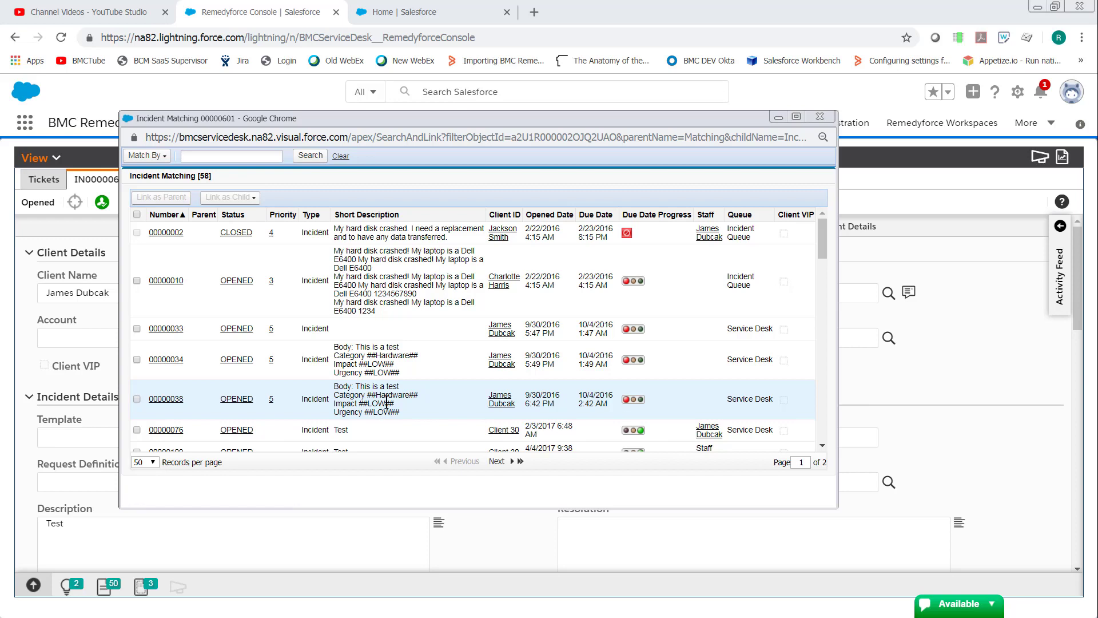
left_click(235, 157)
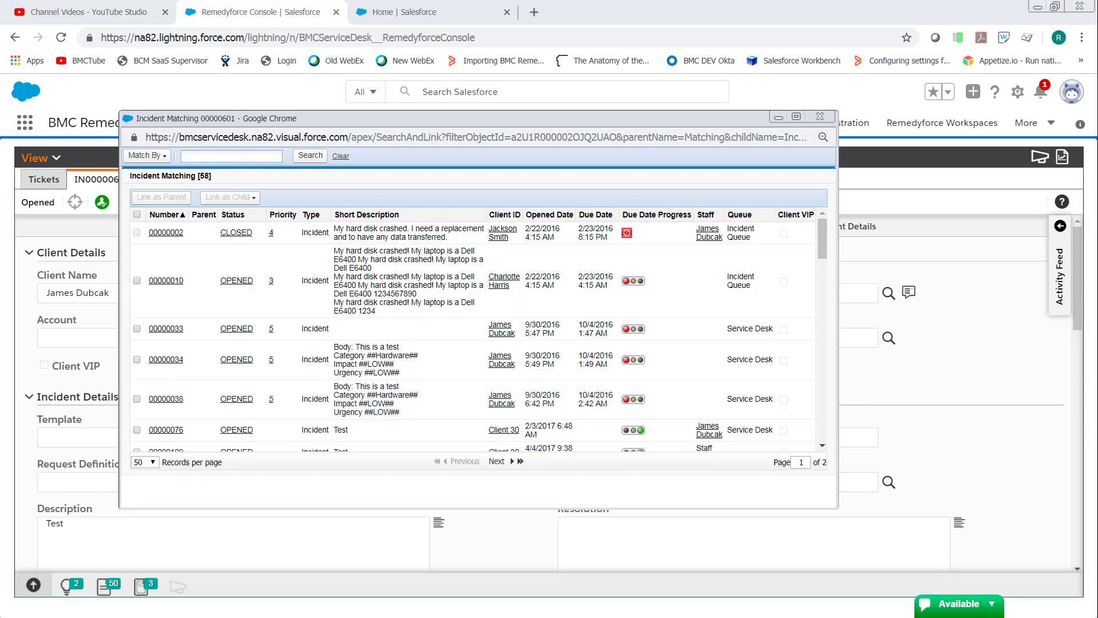
type("Hardware")
left_click(314, 156)
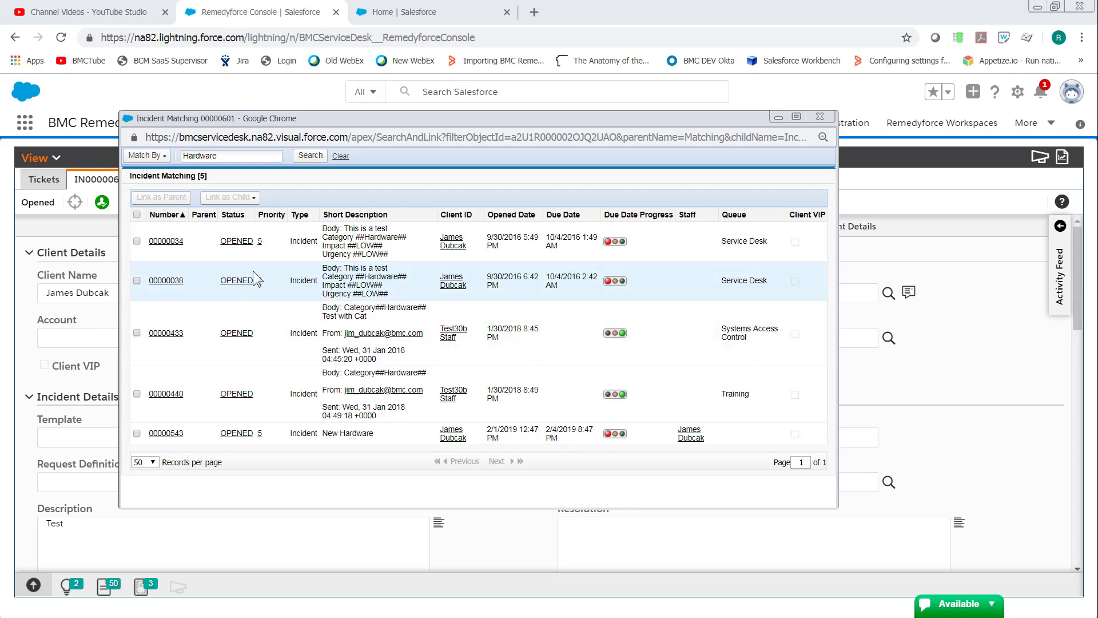
Link incidents 00000034 and 00000038 as children of incident 00000601, updating the status of the linked records to CLOSED.
left_click(137, 241)
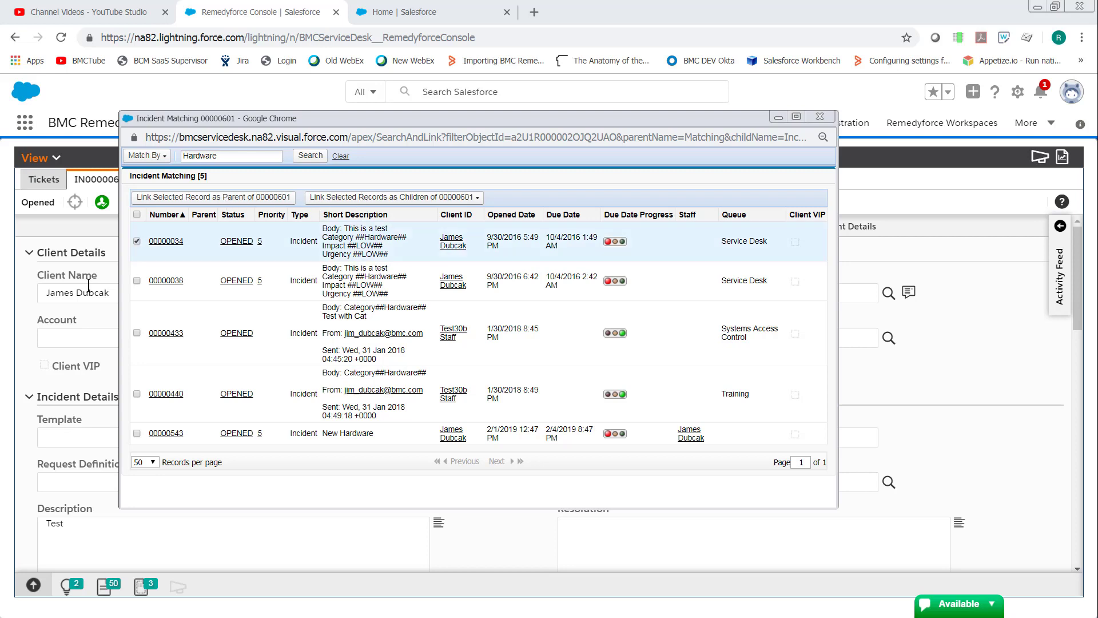
left_click(137, 280)
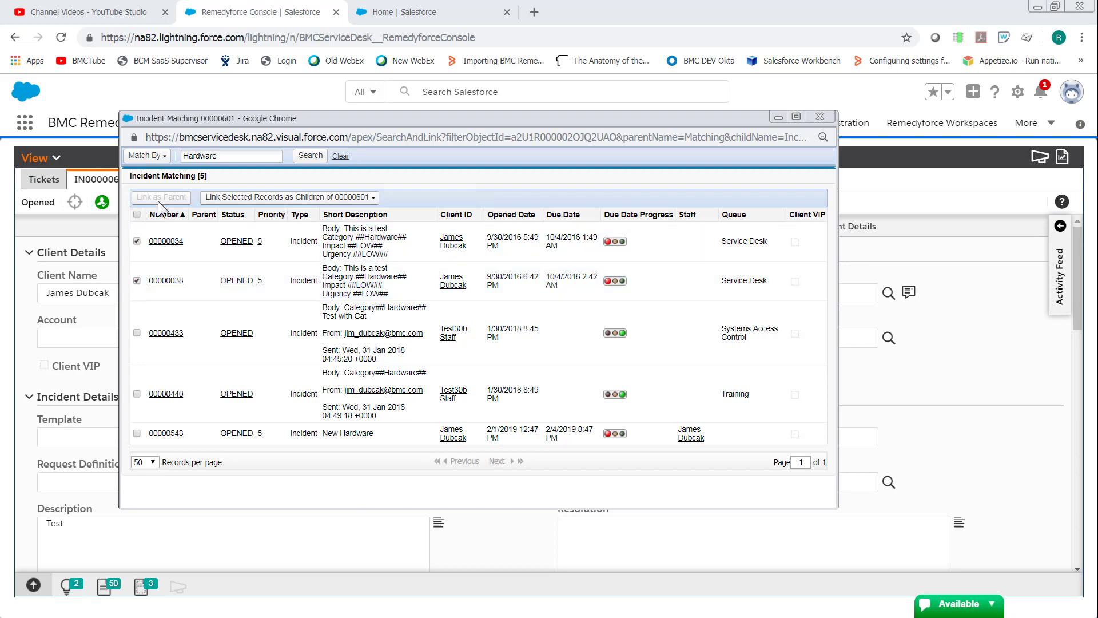
left_click(137, 281)
left_click(138, 281)
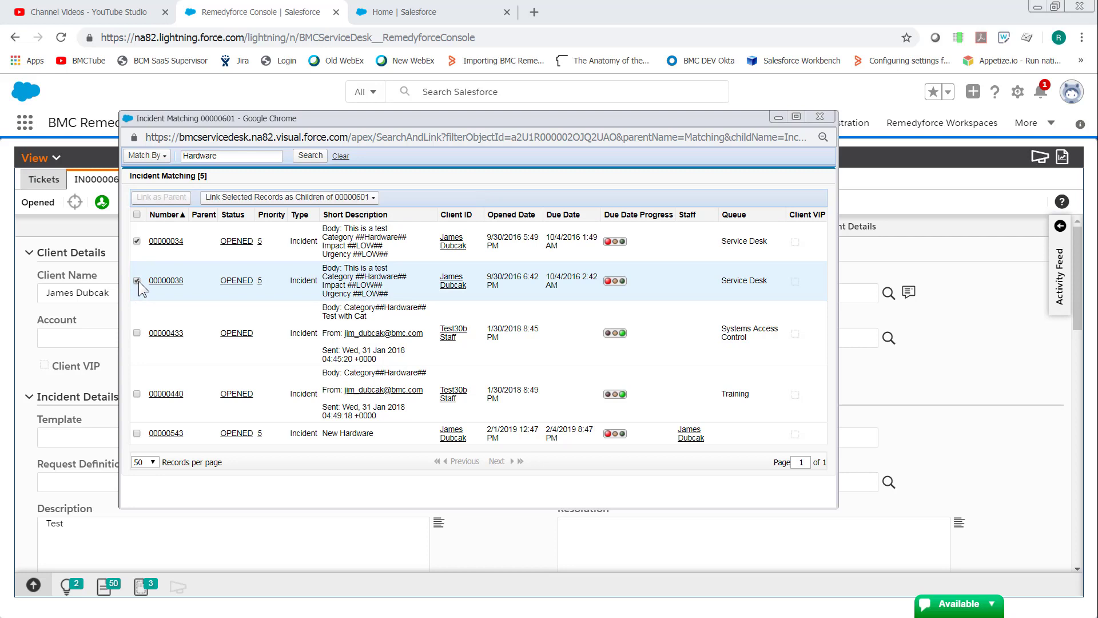
left_click(317, 199)
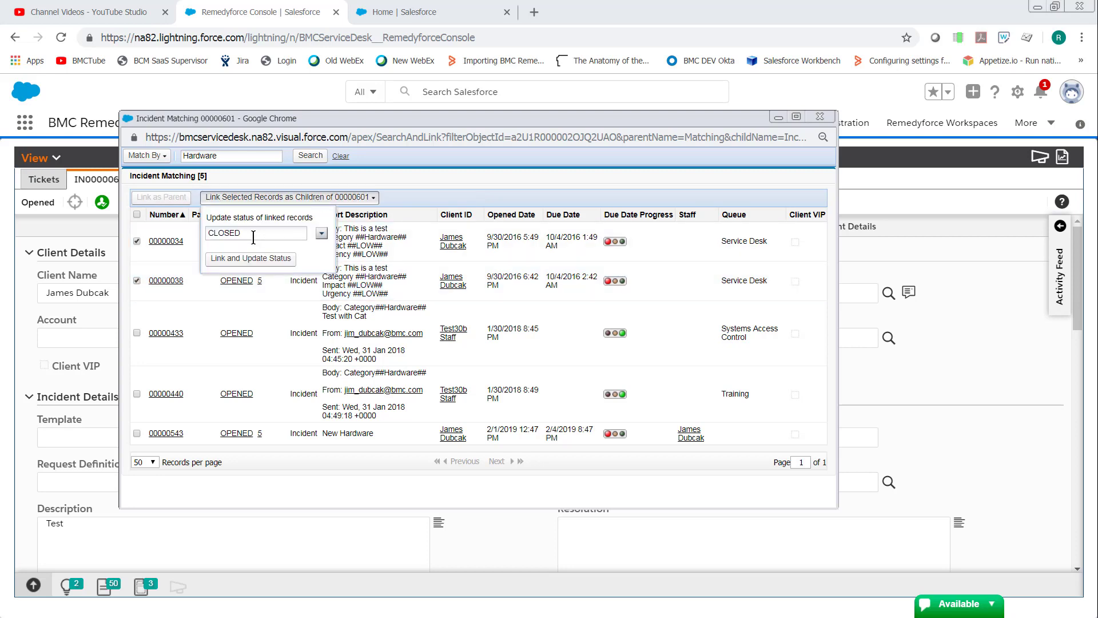
left_click_drag(239, 234, 202, 227)
left_click(203, 227)
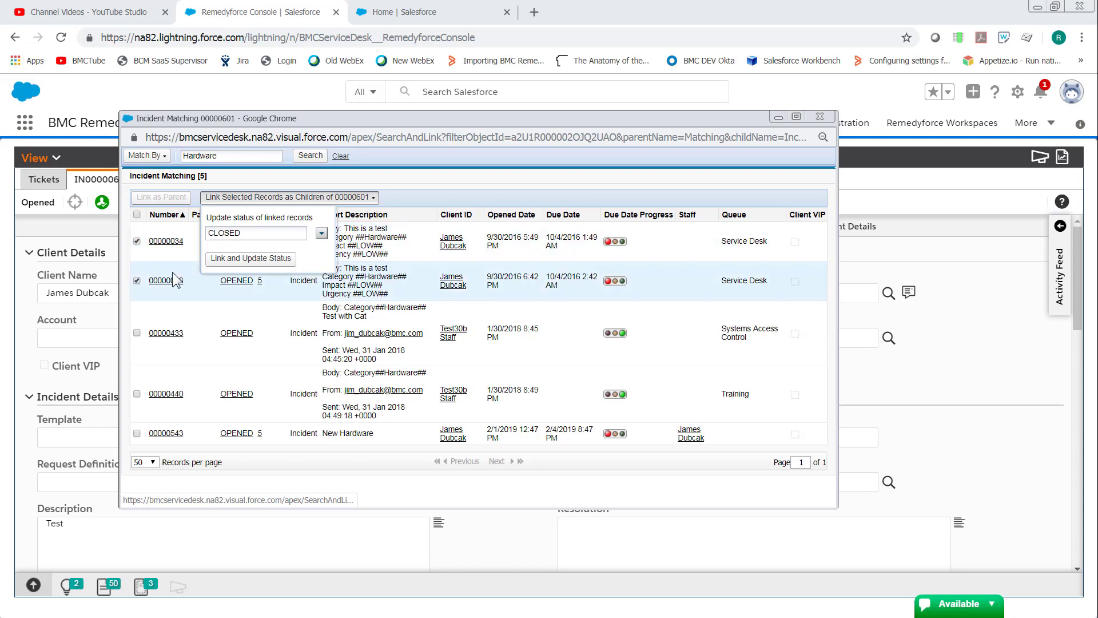
left_click(231, 262)
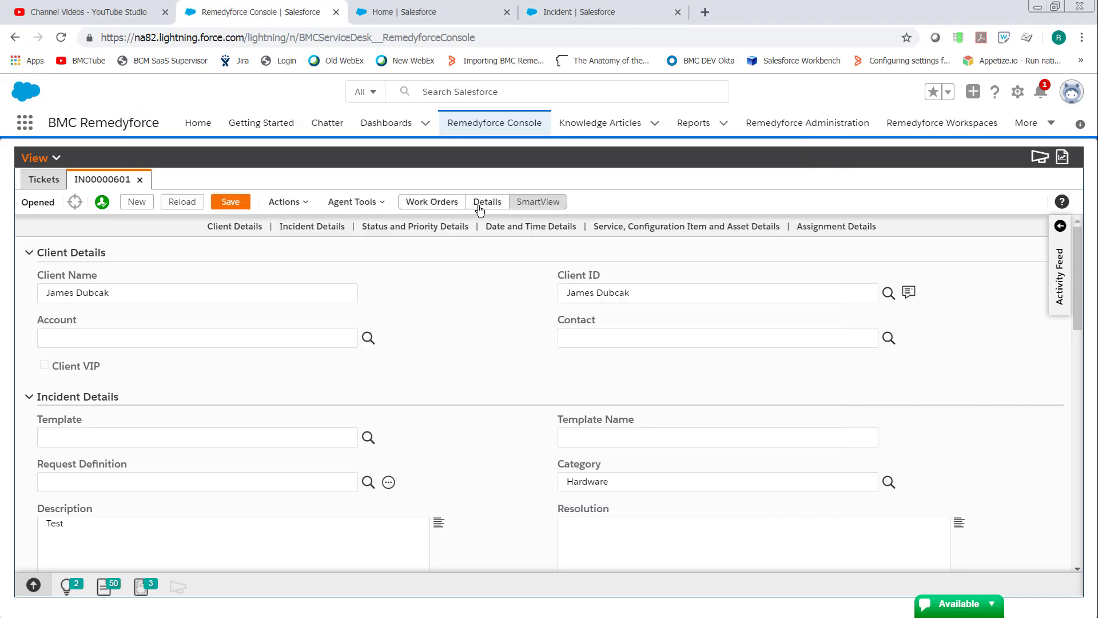
Show the details of incident 00000601 and open linked incident 00000034 to check its status.
left_click(480, 209)
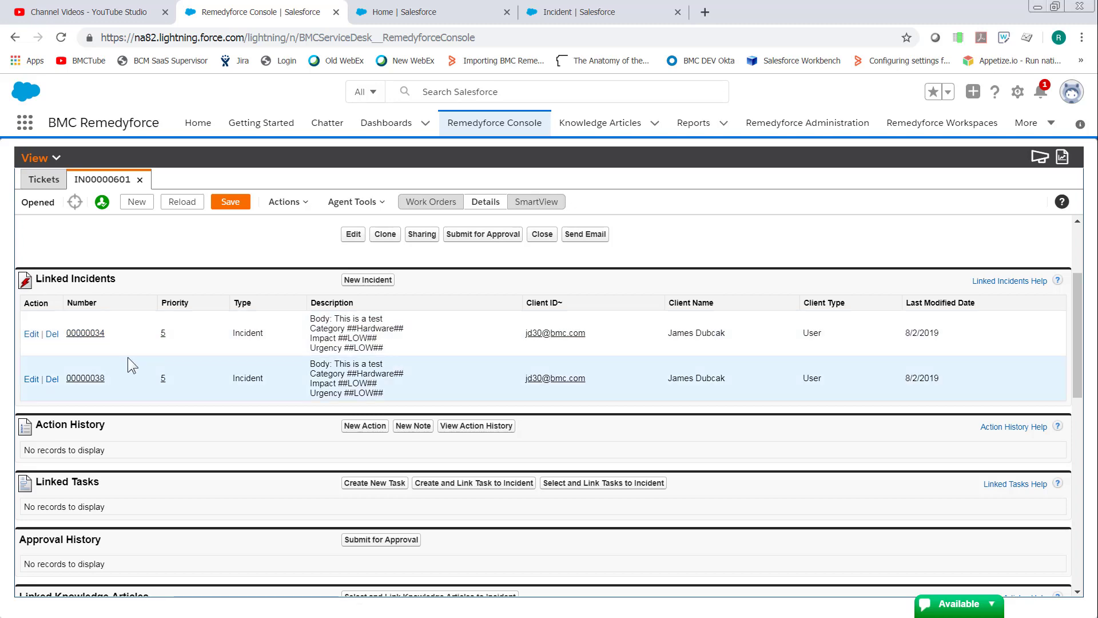
left_click(89, 336)
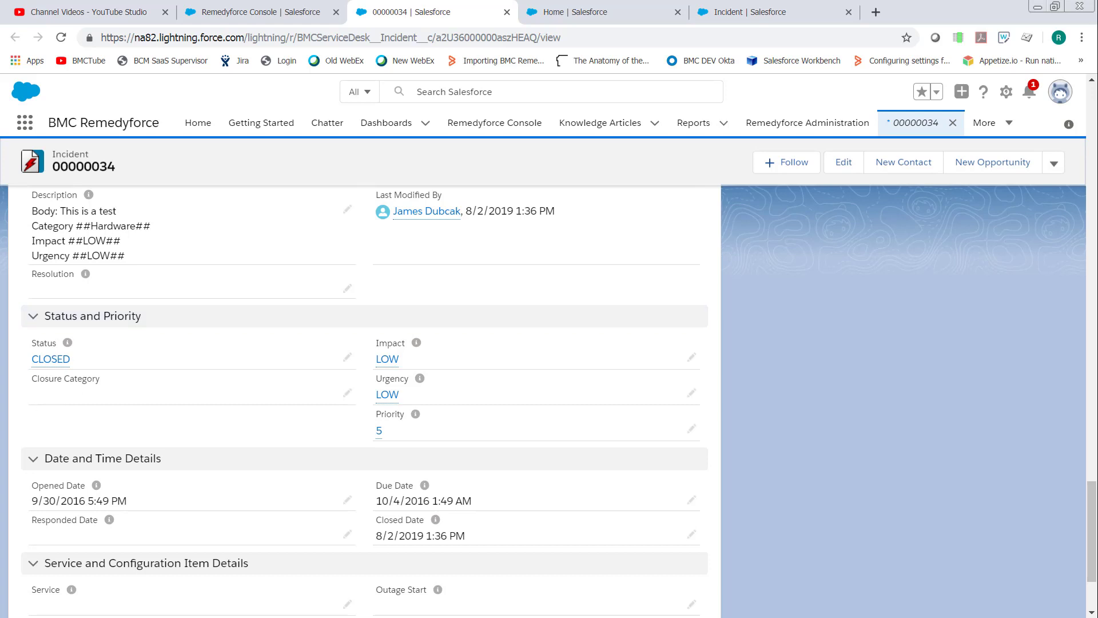
Return to the Remedyforce Console and reopen Incident Matching for incident 00000601 to view its available match criteria.
left_click(249, 13)
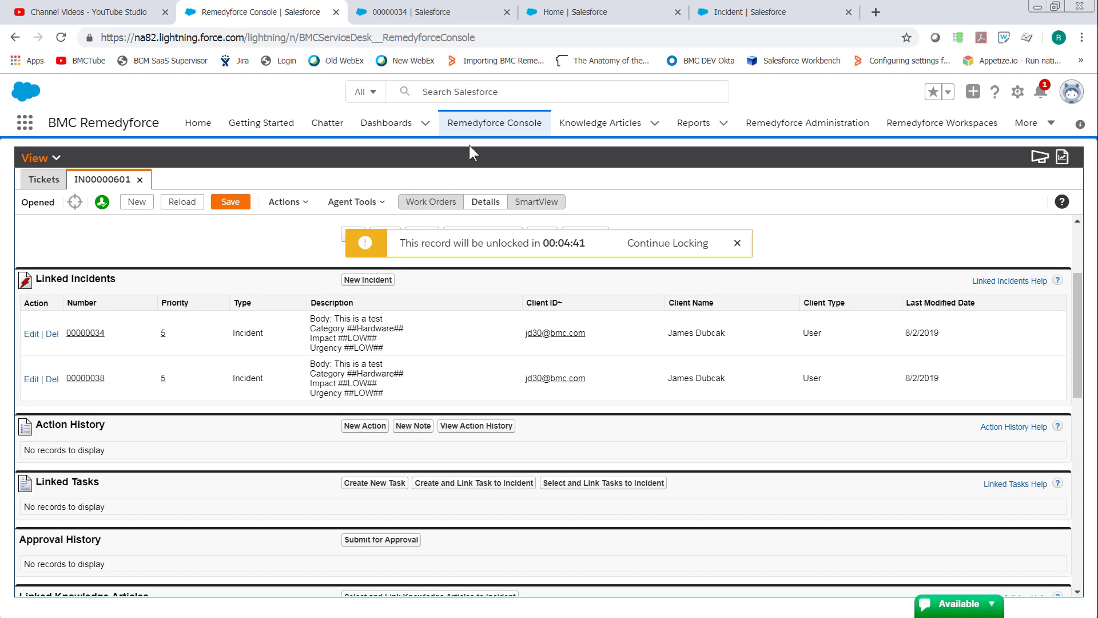
left_click(357, 204)
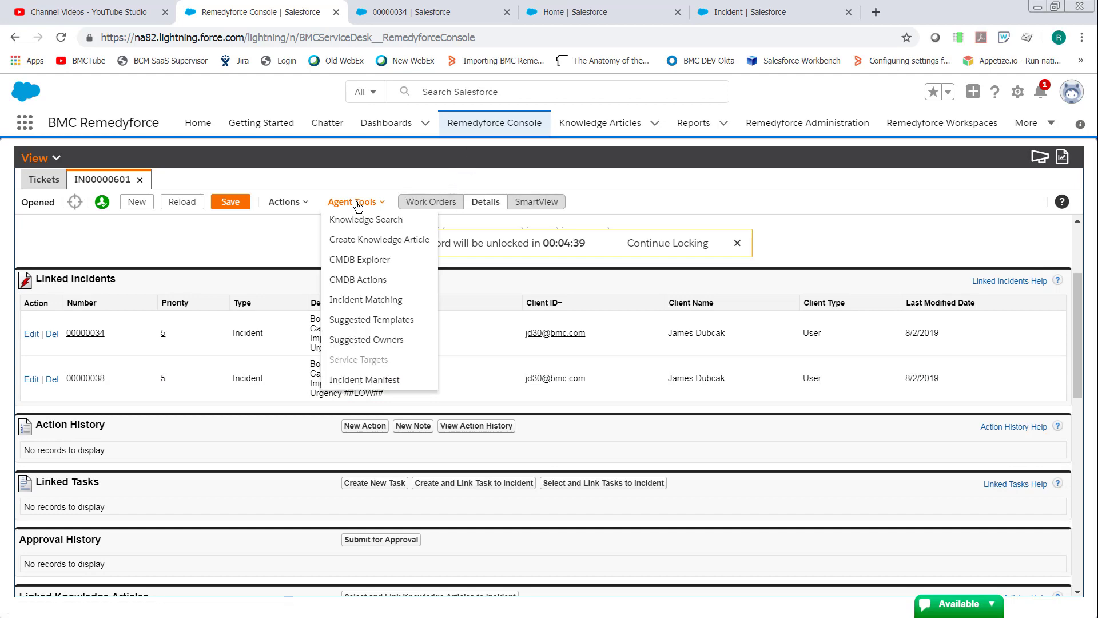
left_click(360, 301)
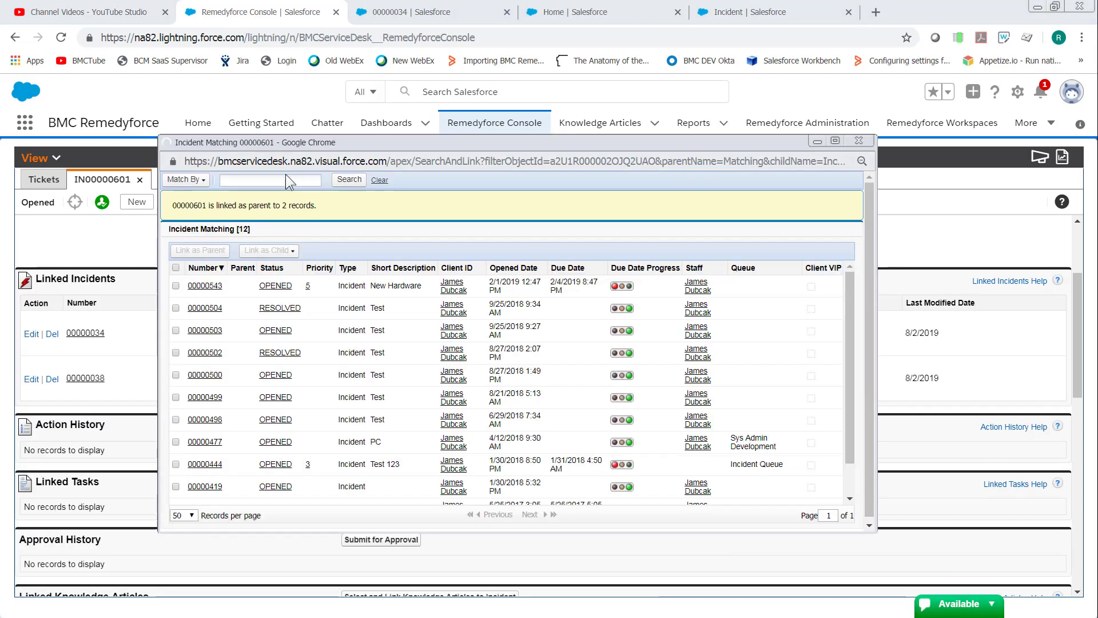
left_click(184, 181)
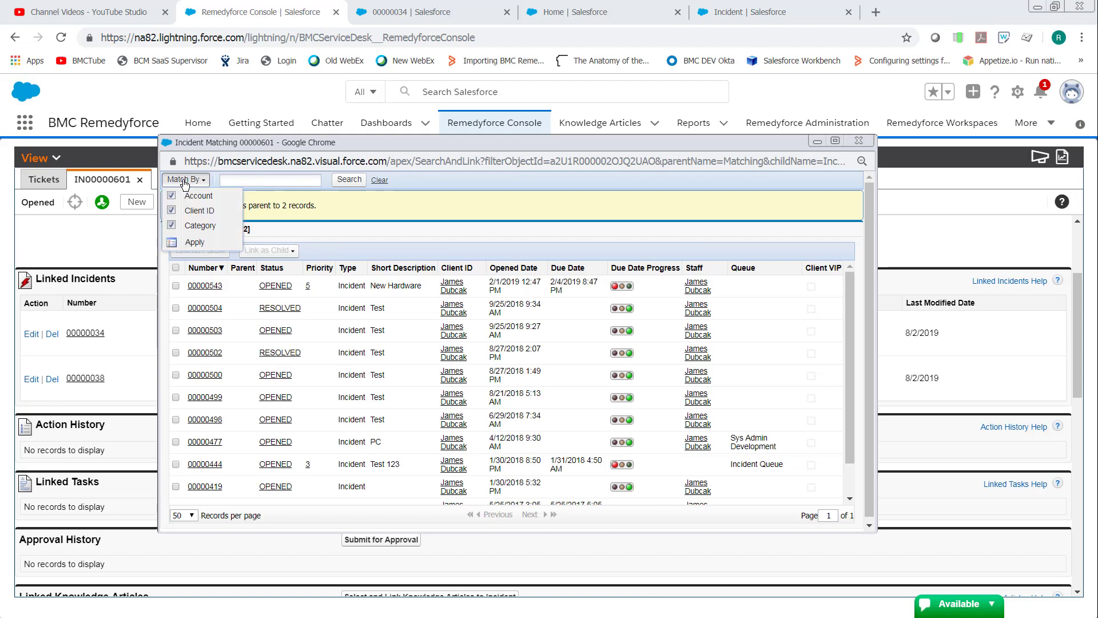
Open Salesforce Setup in a new browser tab and find the Object Manager with the search text "Obj".
left_click(411, 14)
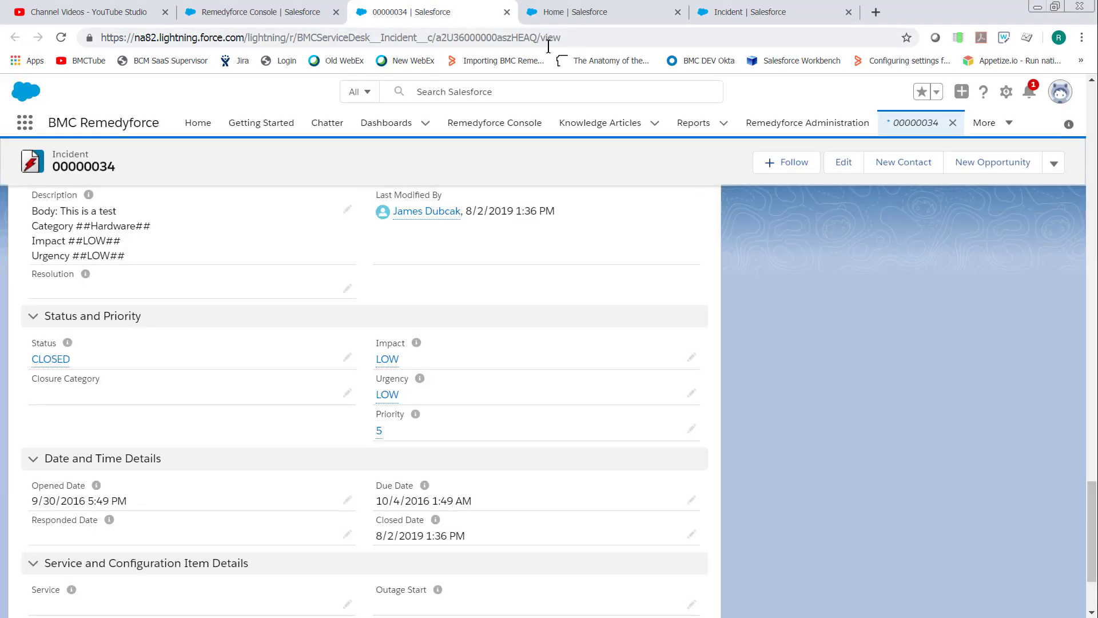
left_click(561, 12)
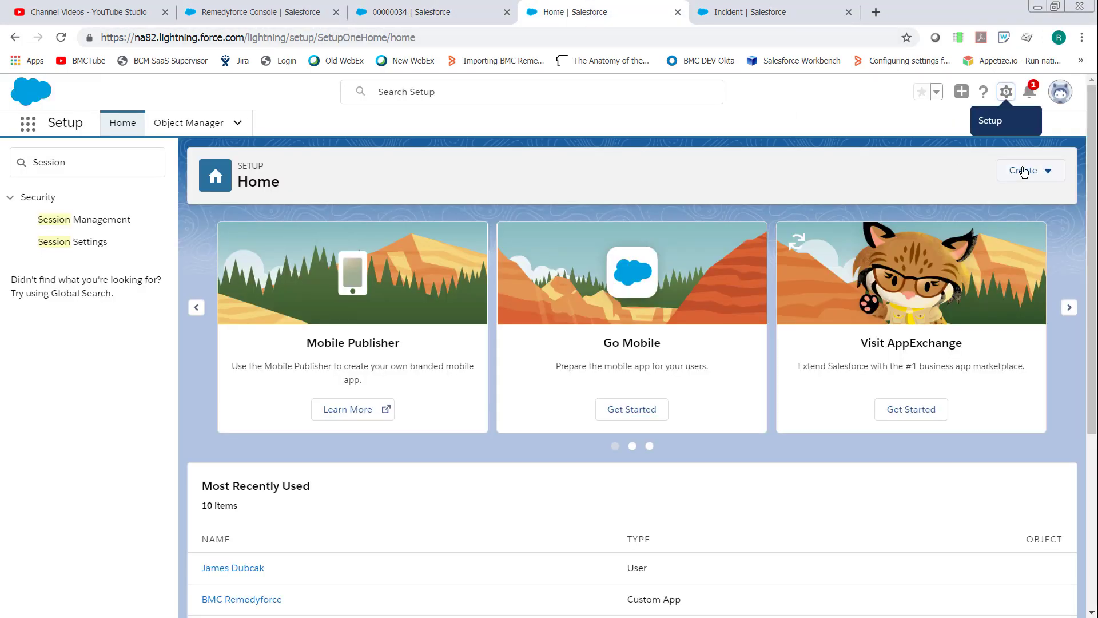
left_click(1007, 93)
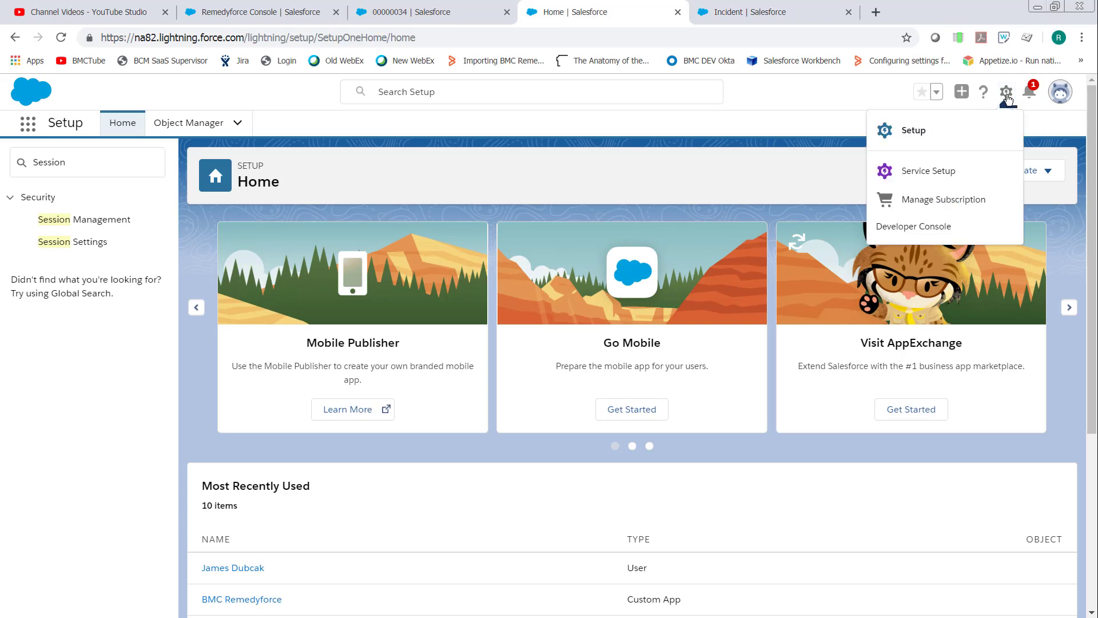
left_click(909, 123)
left_click(56, 162)
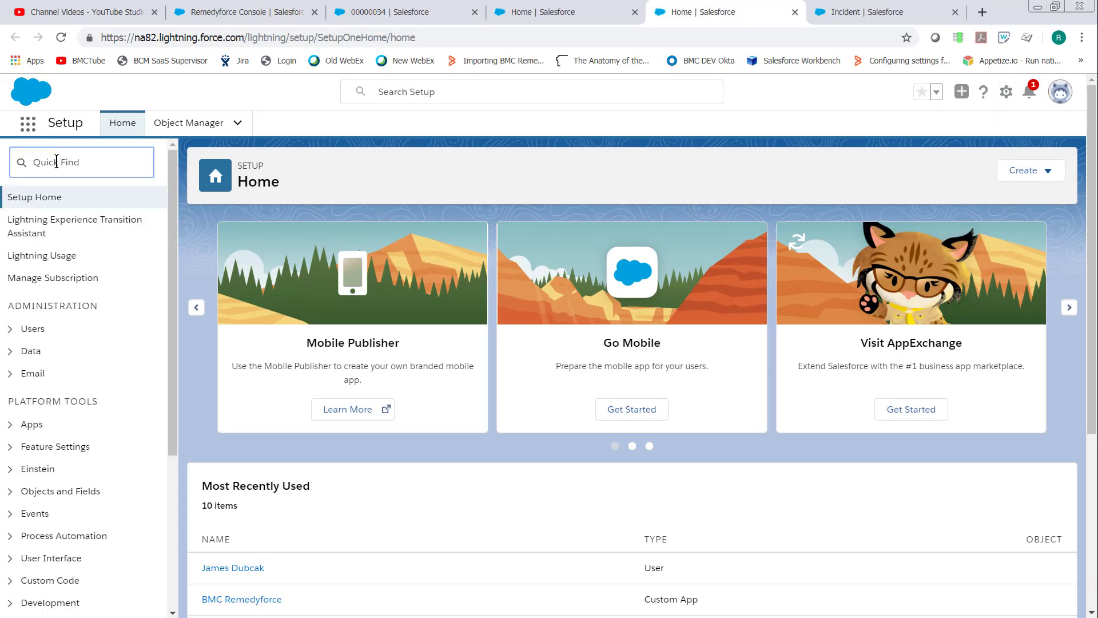
type("Obj")
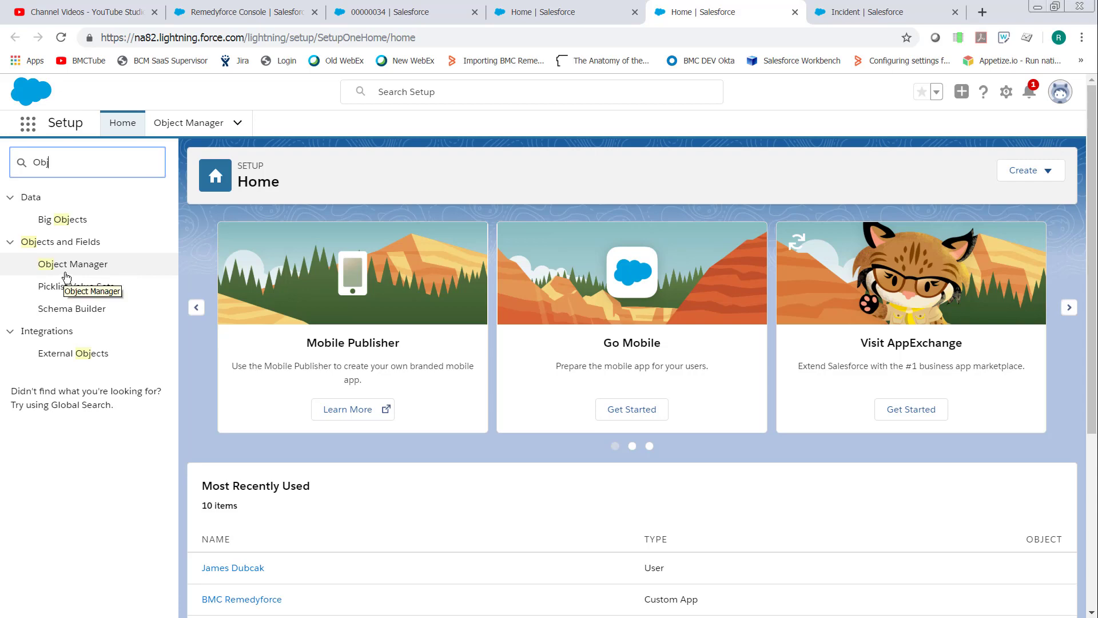
left_click(62, 272)
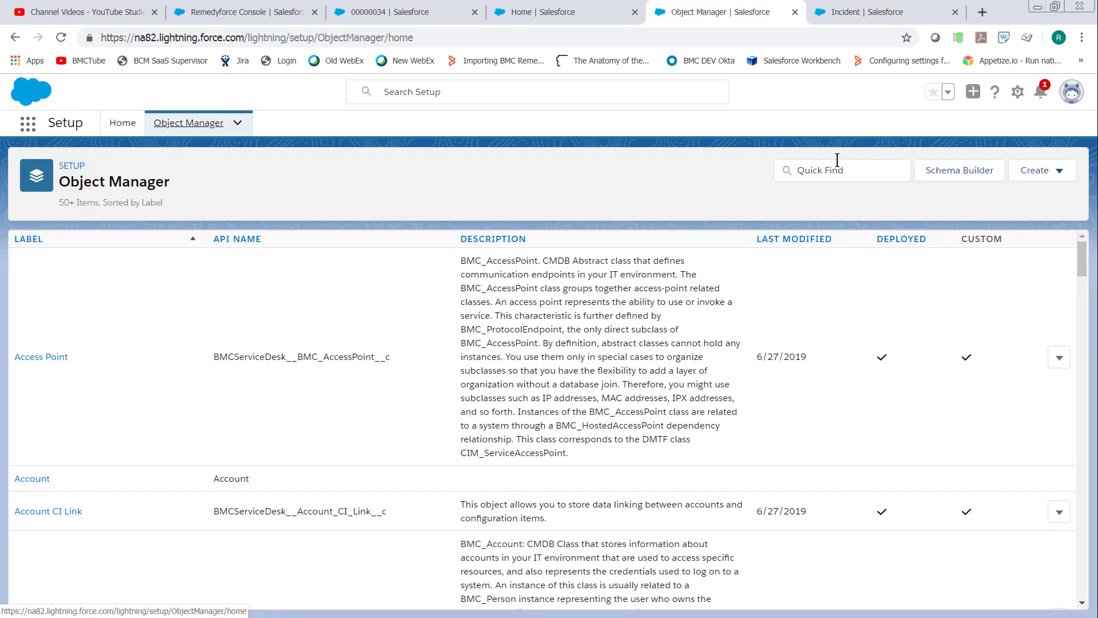
Find the Incident object with the search text "Incid" and open its field sets.
left_click(837, 161)
type("Incid")
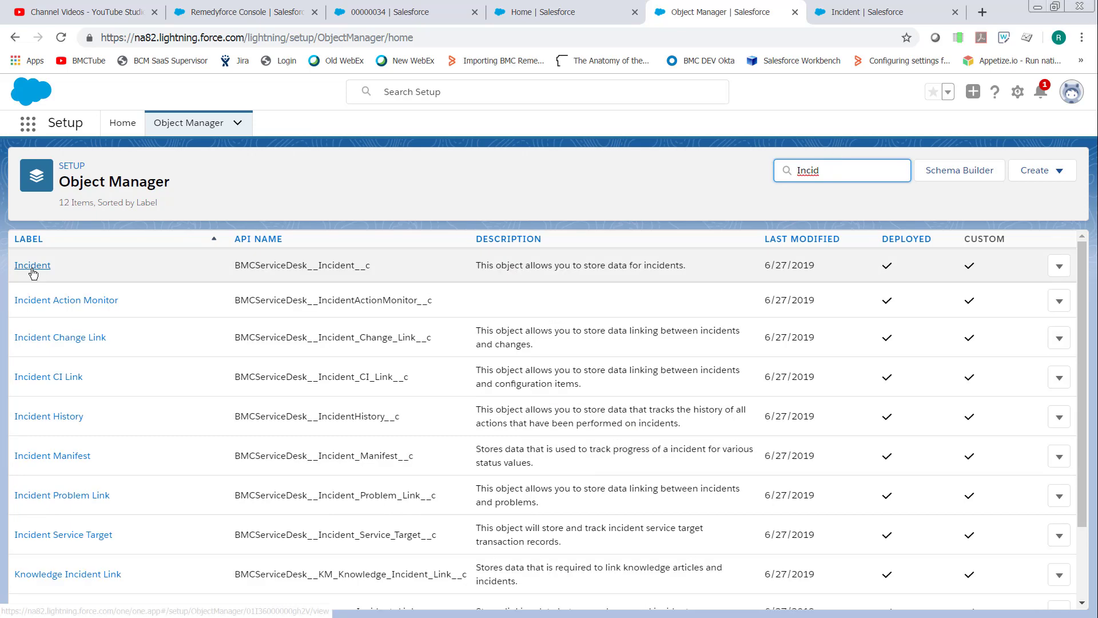
left_click(33, 267)
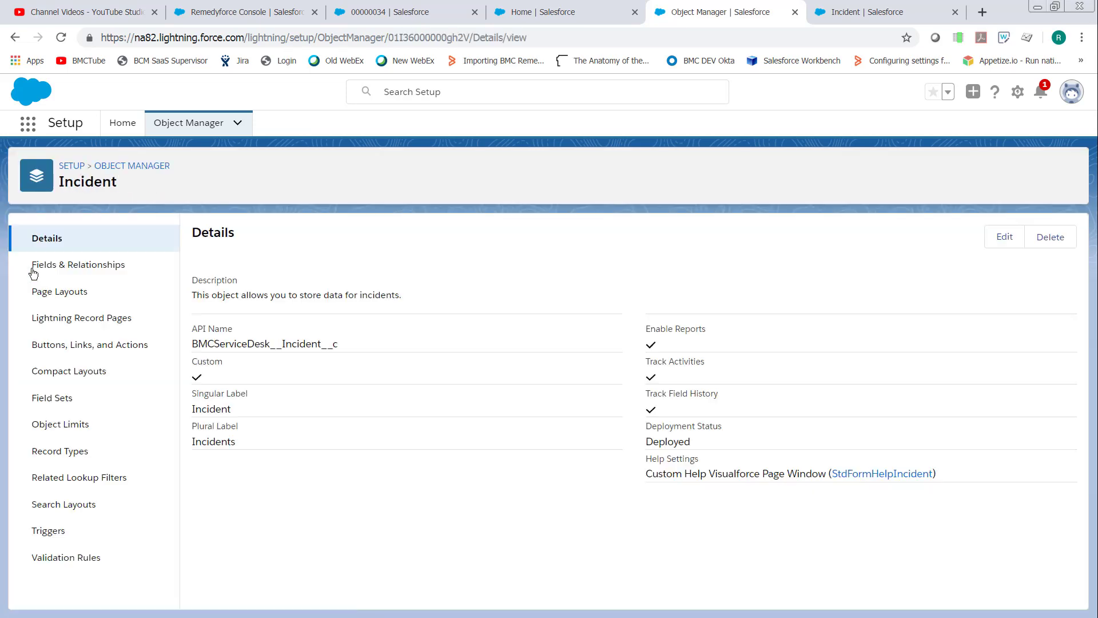
left_click(50, 401)
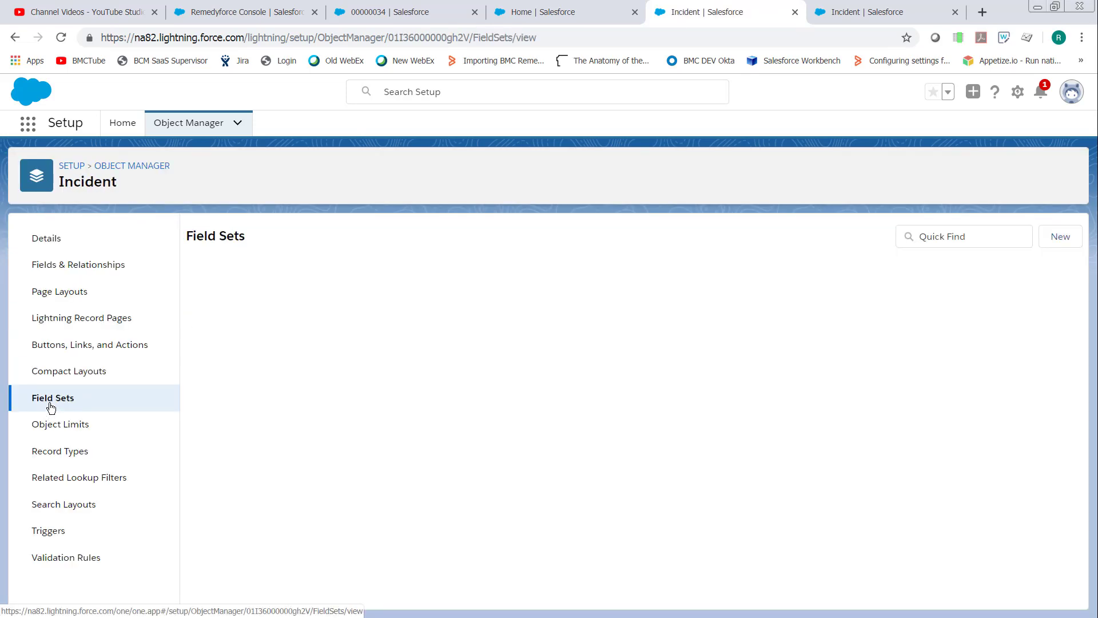
Add the Queue field to the Incident Matching field set below Category and save the field set.
scroll(320, 399, "down", 13)
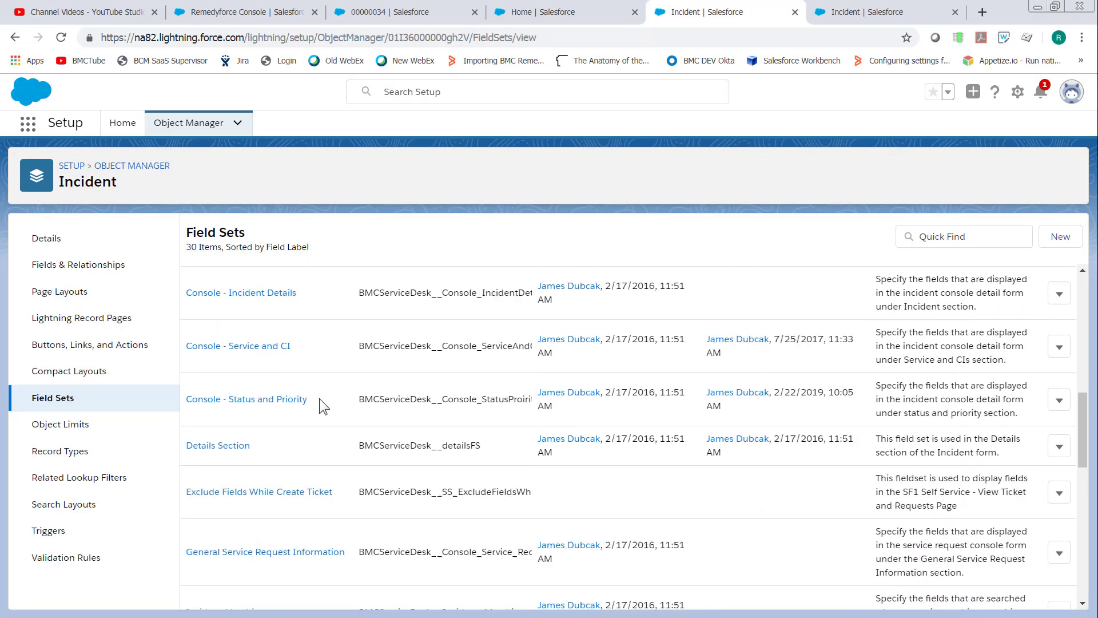
scroll(319, 398, "up", 2)
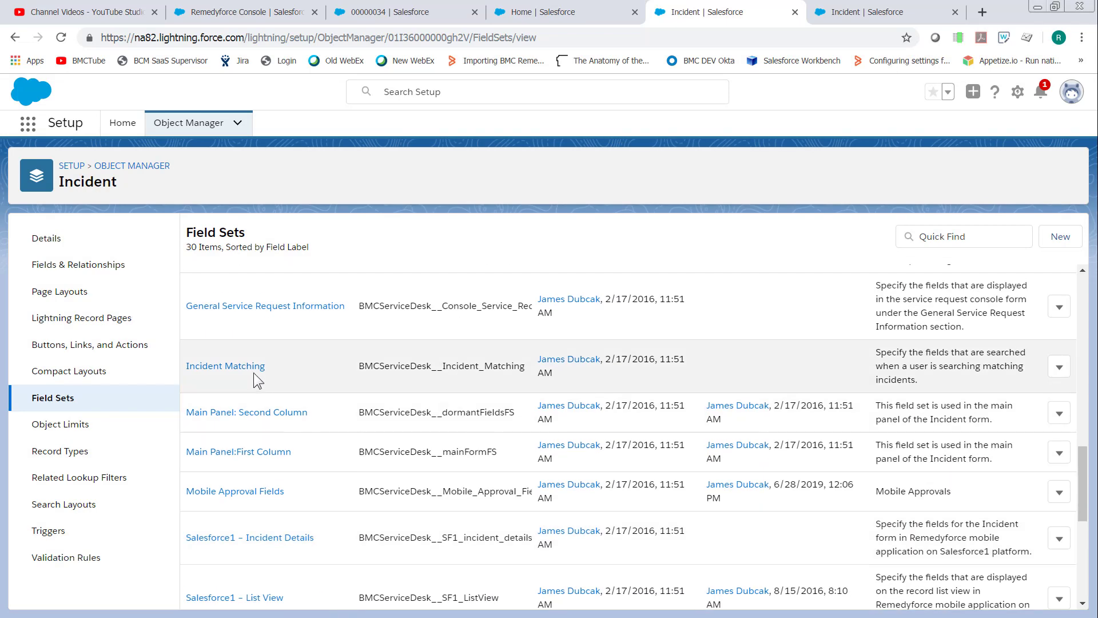
left_click(253, 373)
left_click(1002, 336)
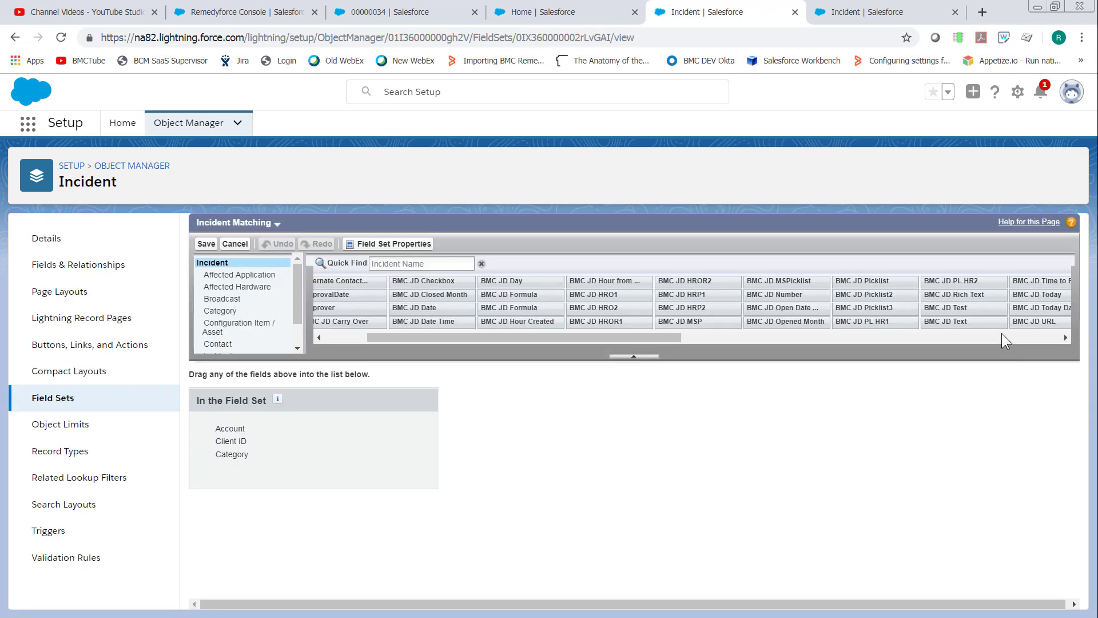
left_click_drag(731, 308, 308, 474)
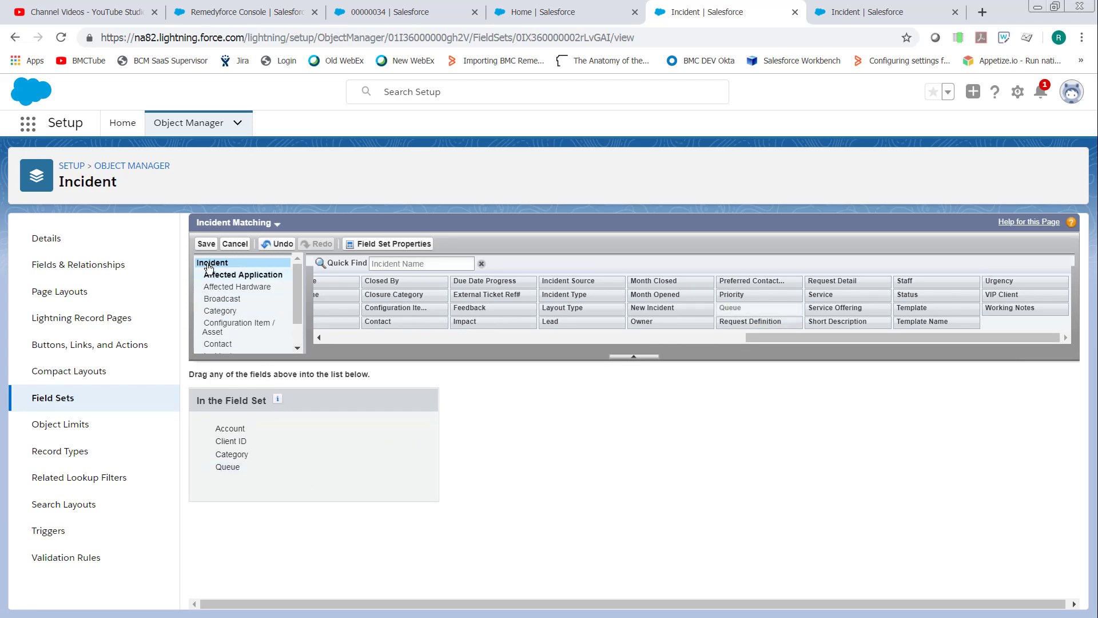
left_click(206, 245)
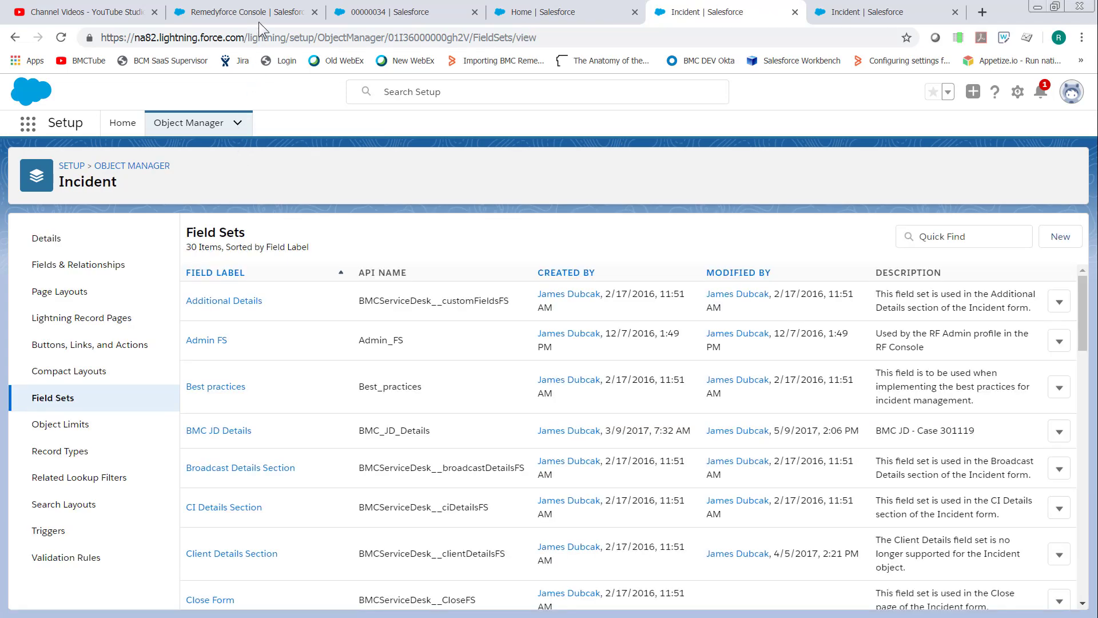
Reload incident 00000601 in the Remedyforce Console and reopen Incident Matching to check the match criteria for Queue.
left_click(259, 12)
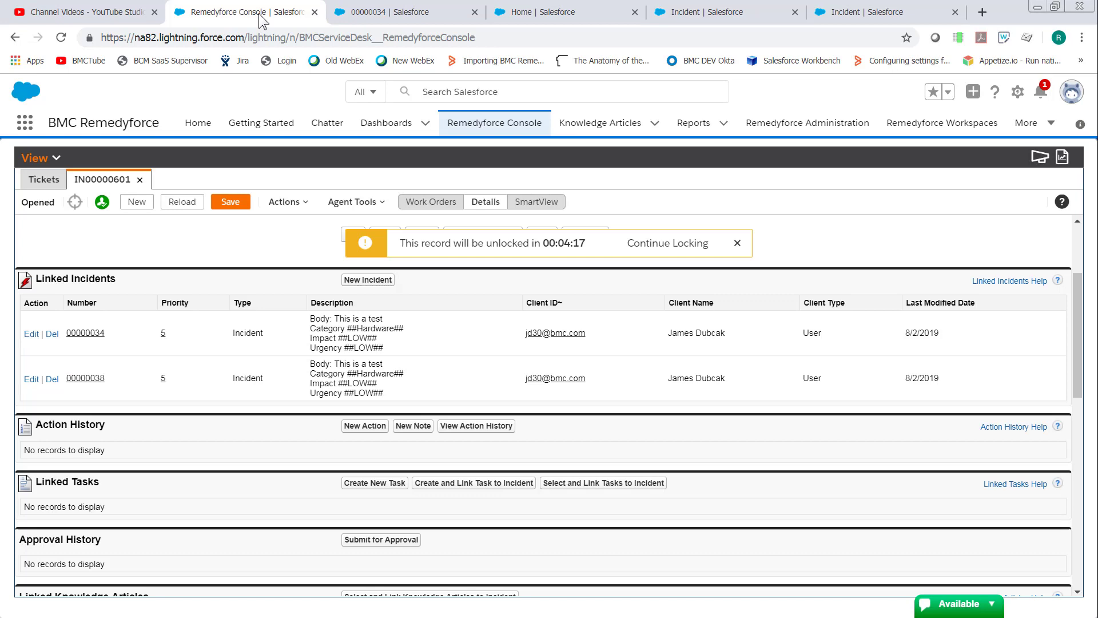
left_click(181, 204)
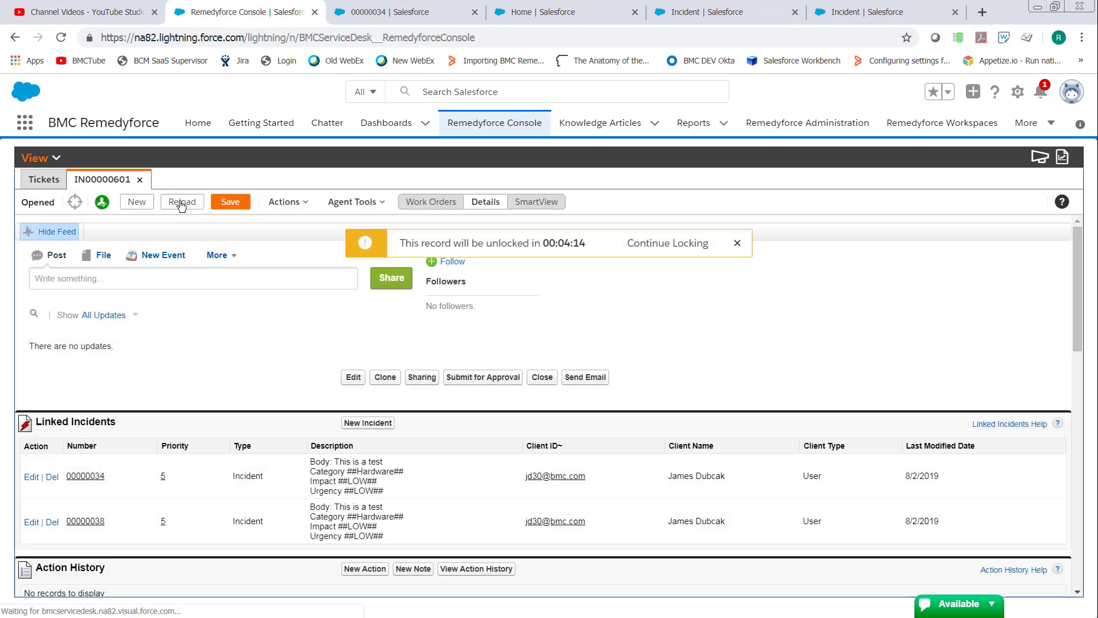
left_click(351, 203)
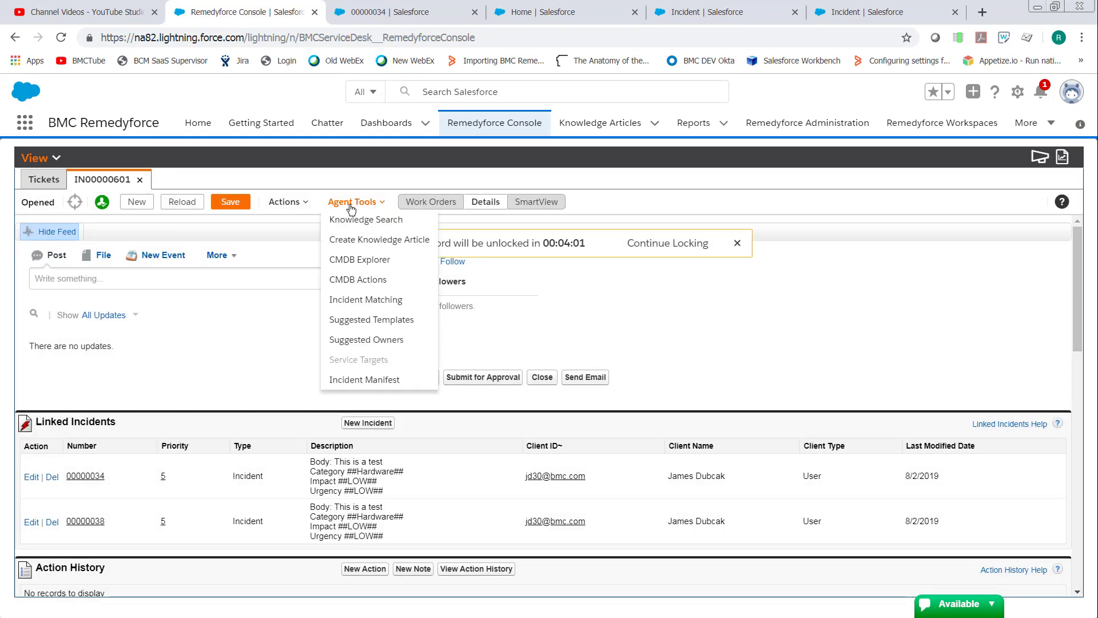
left_click(366, 299)
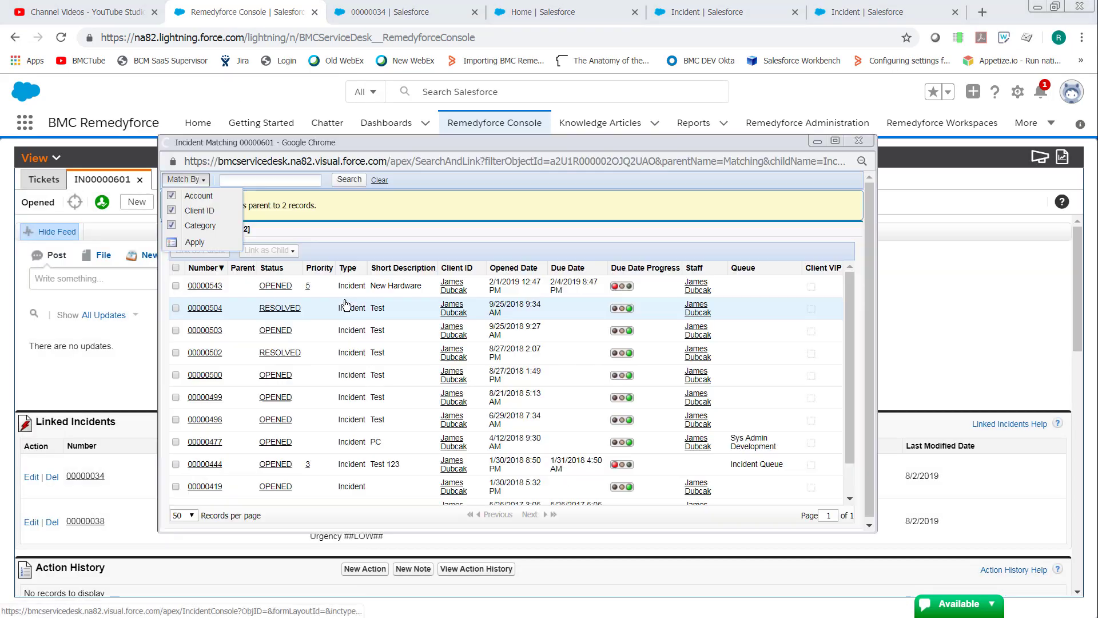
left_click(185, 179)
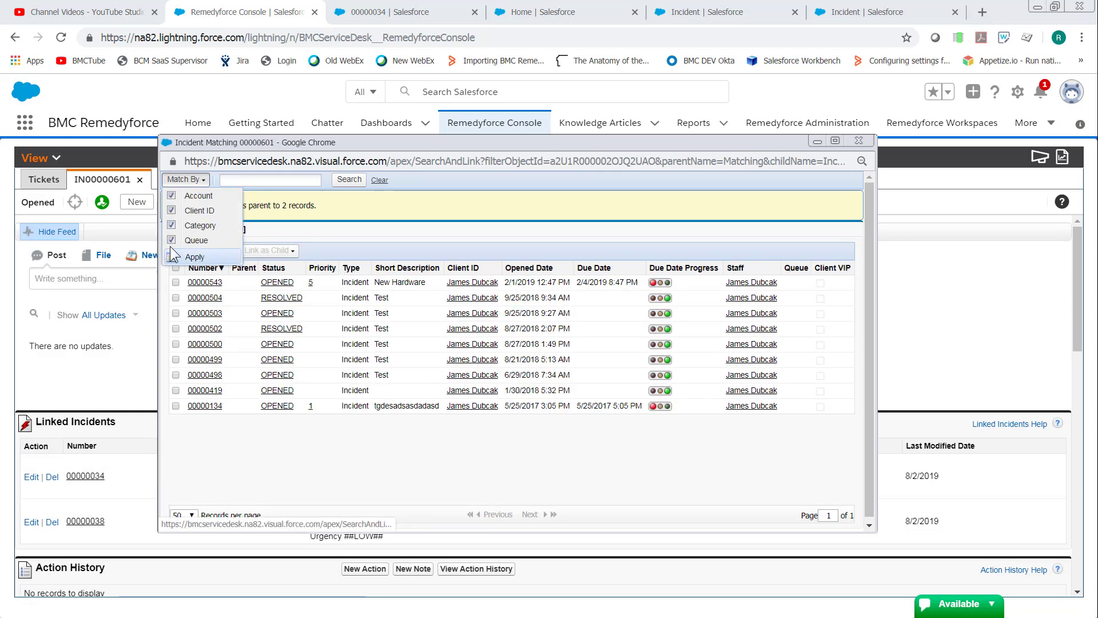
Restrict the match criteria to Queue only, apply them and look through the matching incidents.
left_click(172, 196)
left_click(172, 210)
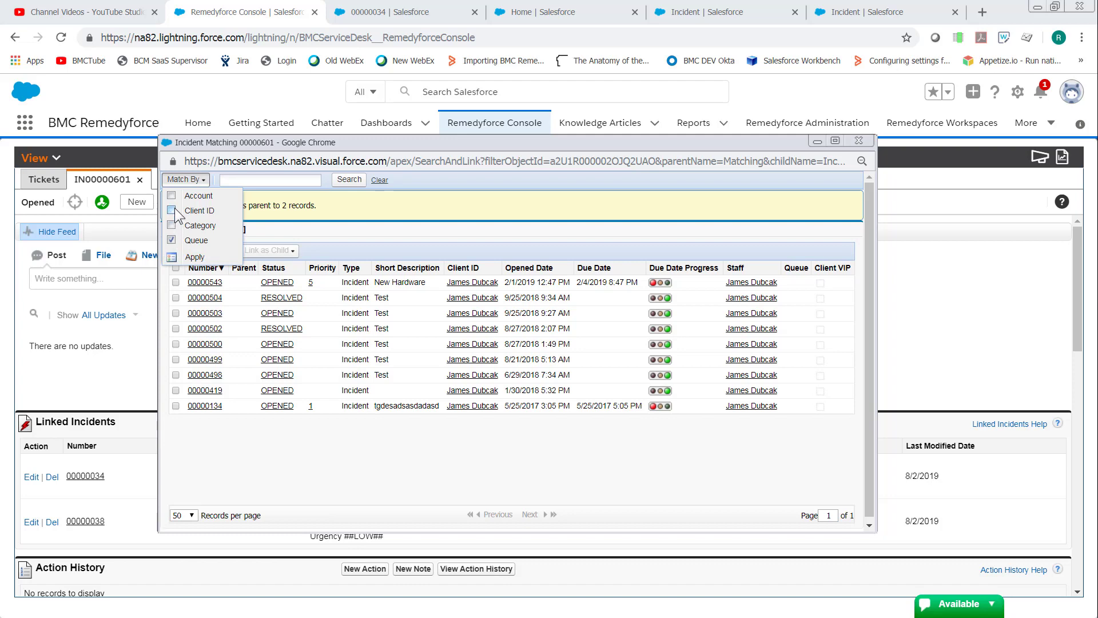
left_click(194, 257)
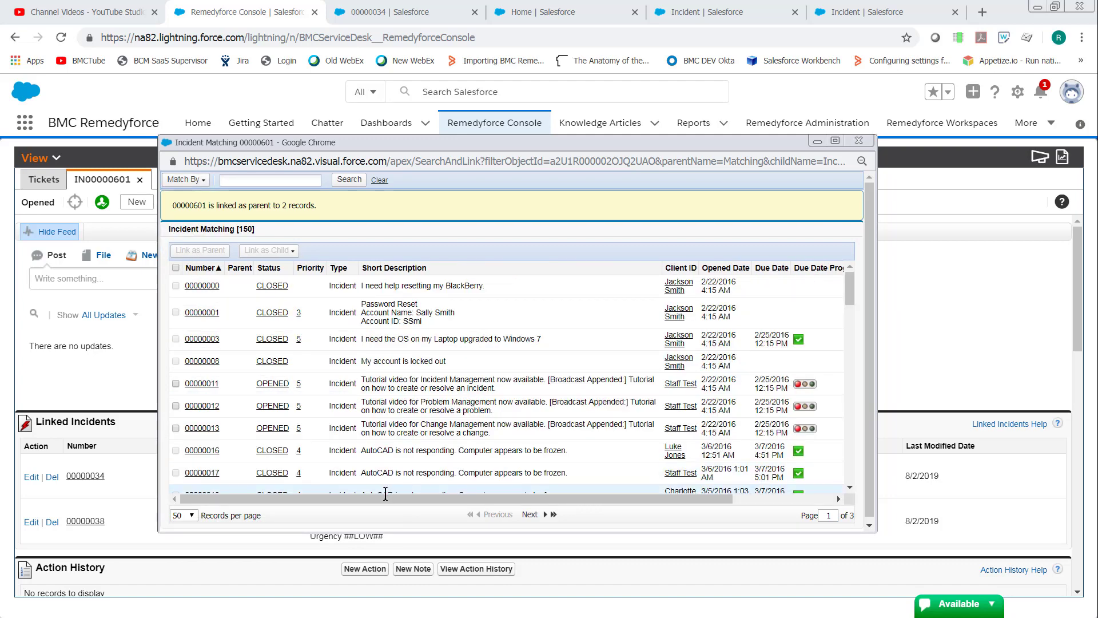
left_click_drag(387, 495, 489, 495)
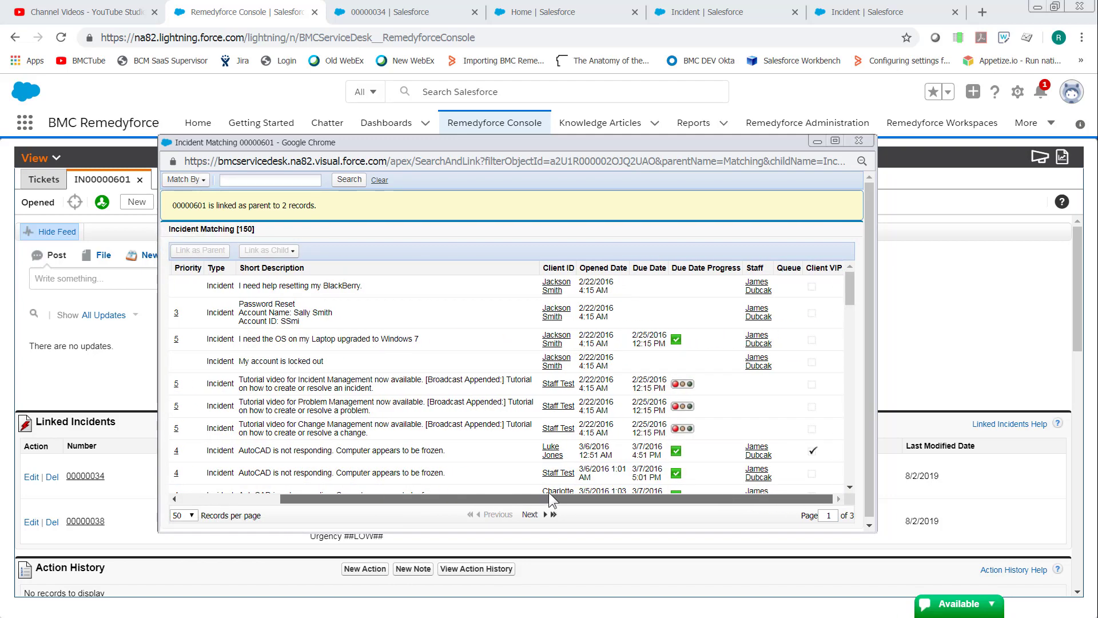
scroll(819, 308, "down", 10)
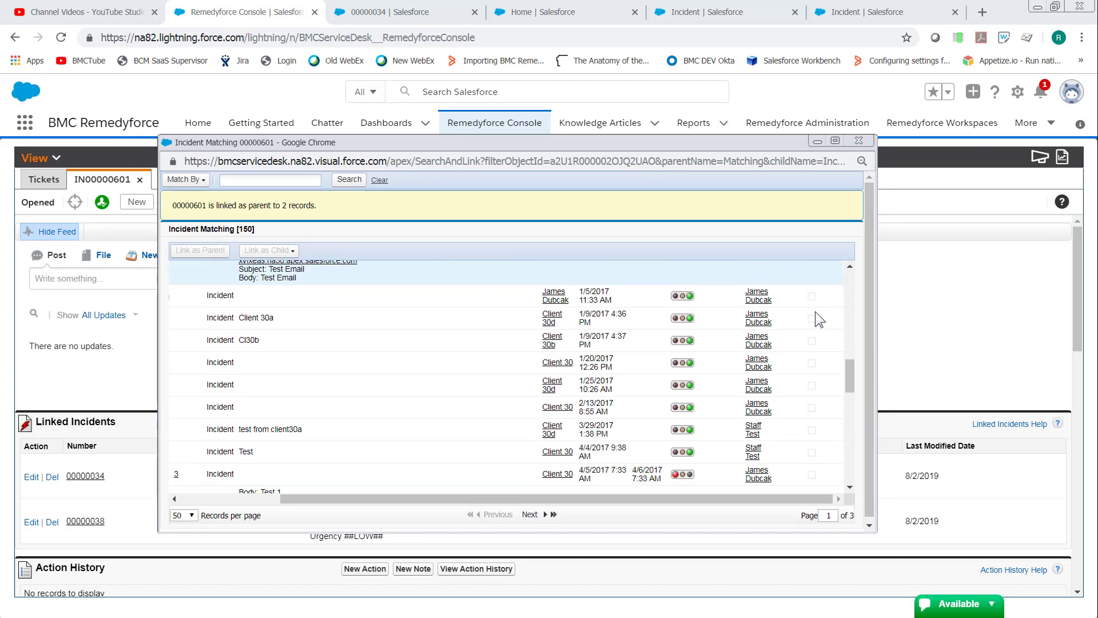
scroll(815, 311, "up", 10)
Search the matching incidents for "AutoCAD".
left_click(264, 181)
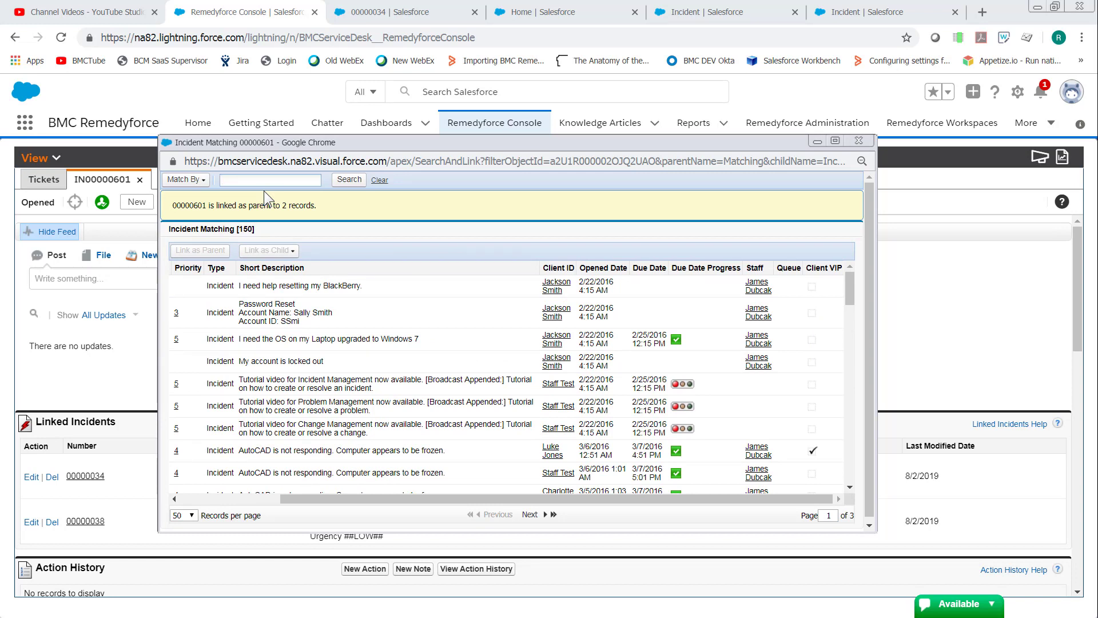
type("Aut")
key("BackSpace")
left_click(349, 181)
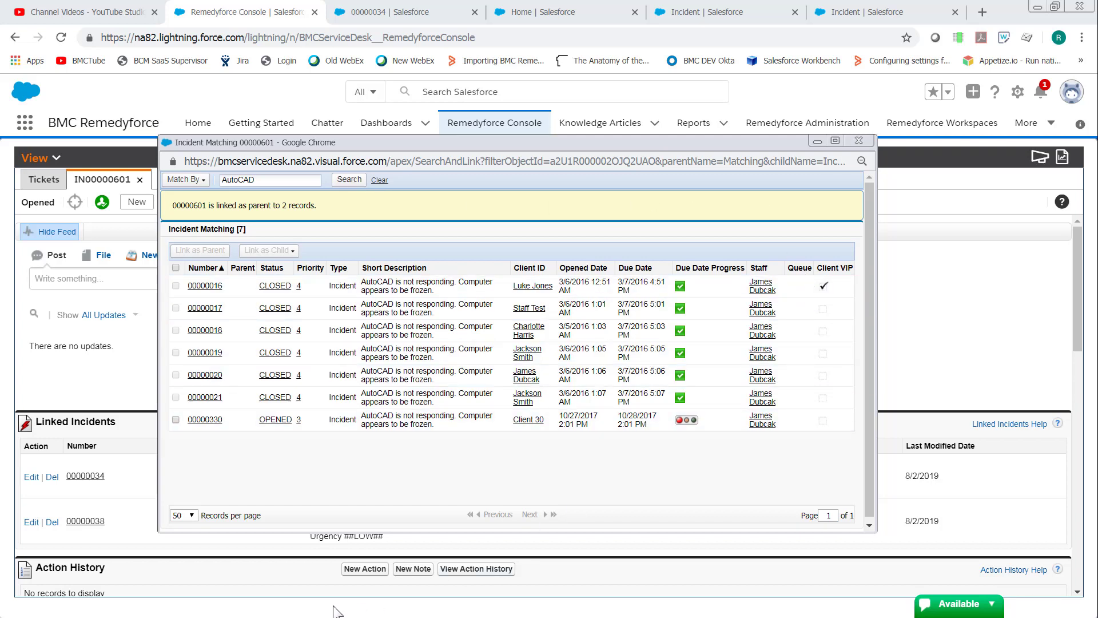
Link incident 00000330 as a child of incident 00000601 with the linked record's status set to CLOSED.
left_click(176, 419)
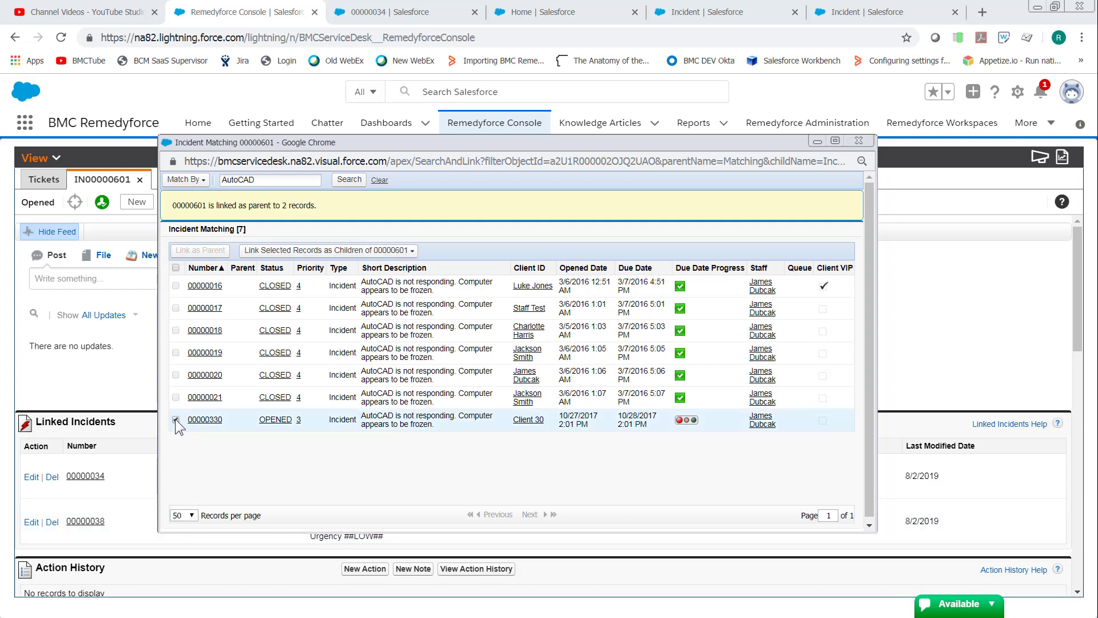
left_click(327, 250)
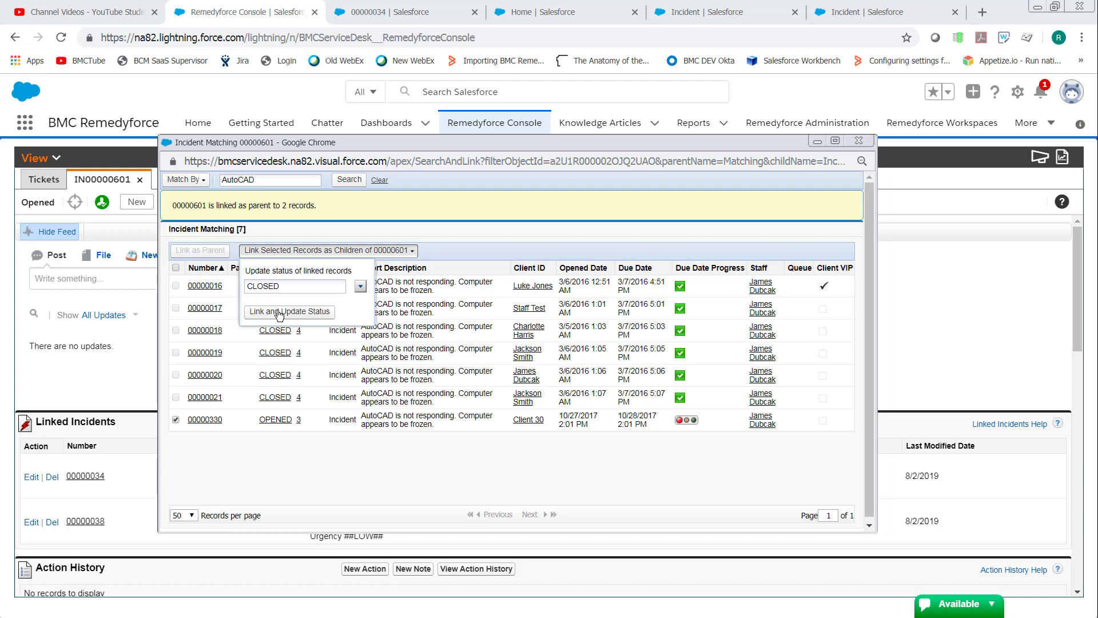
left_click(279, 313)
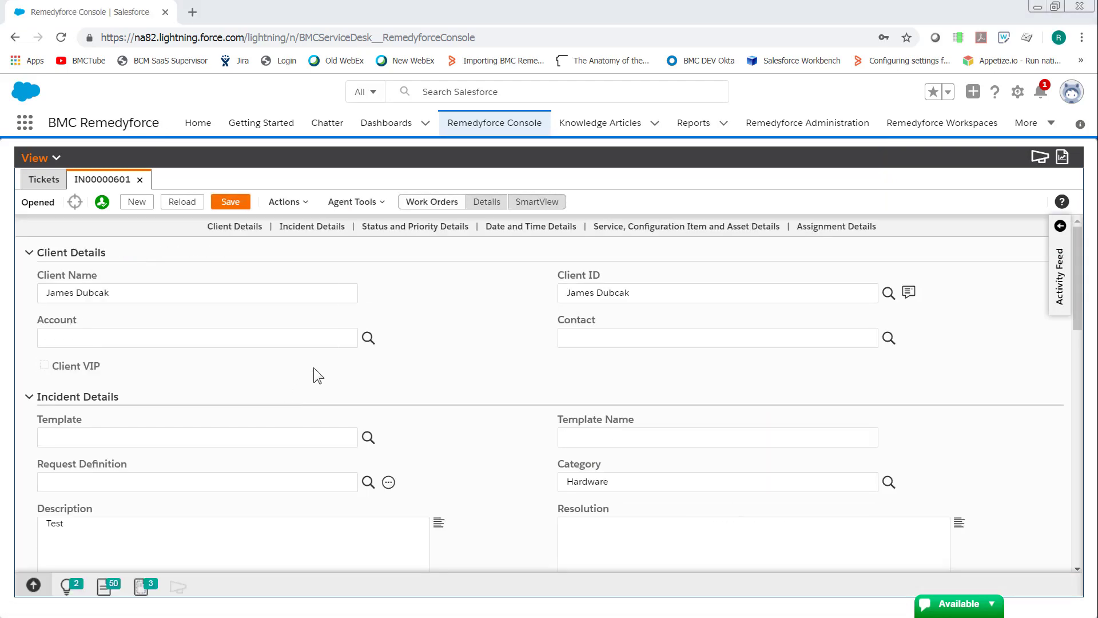
Reopen Incident Matching for incident 00000601, select all matching incidents and check the default status offered for linking them as children.
left_click(363, 205)
left_click(363, 204)
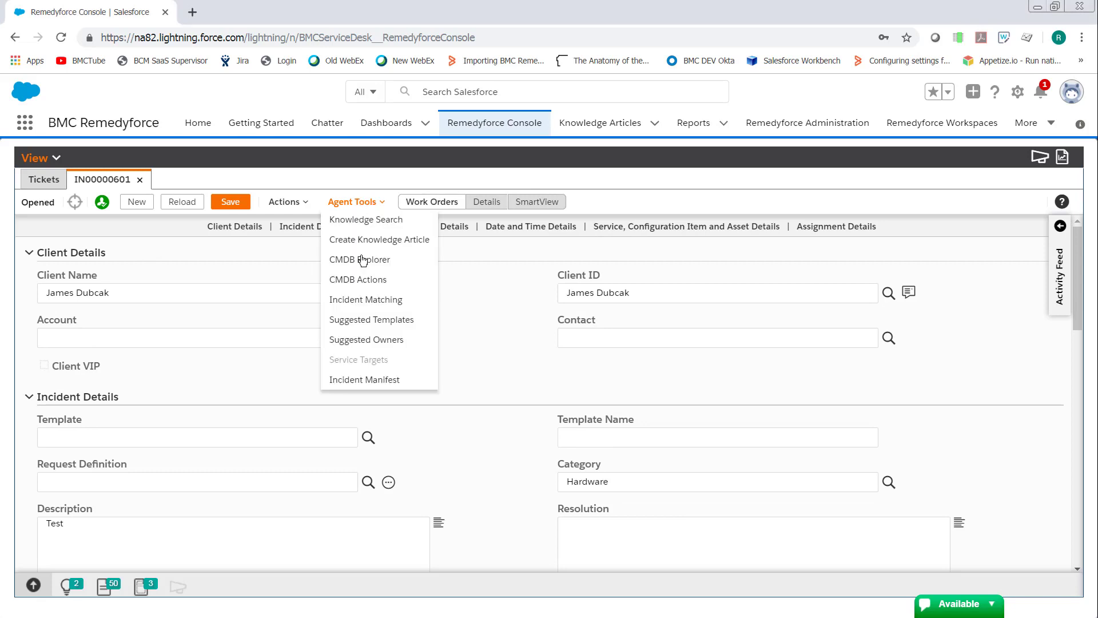
left_click(364, 308)
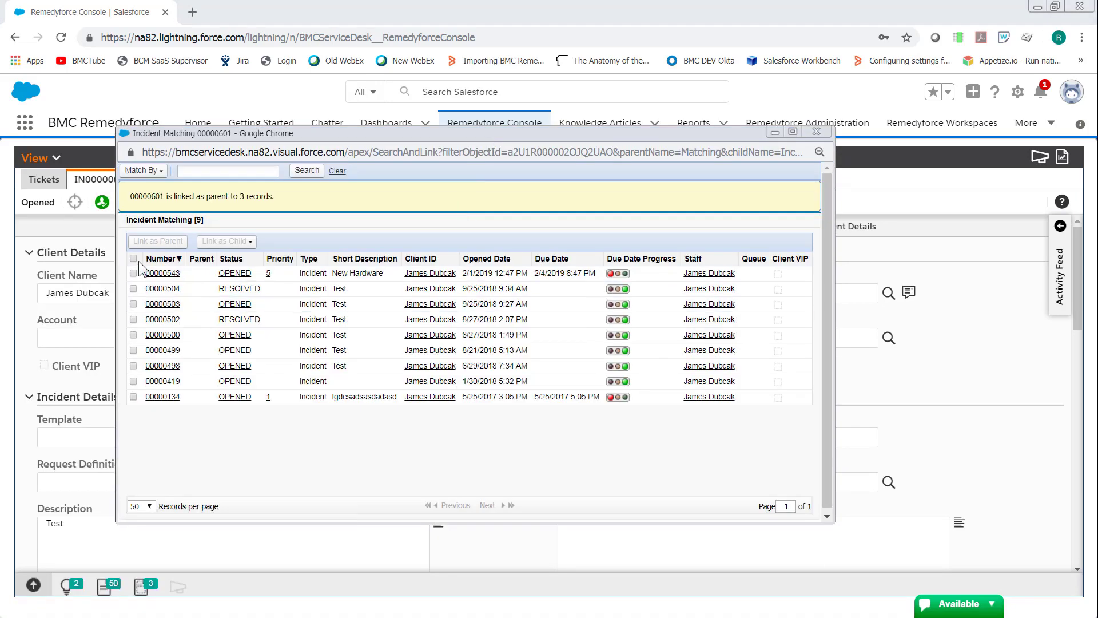
left_click(134, 258)
left_click(269, 241)
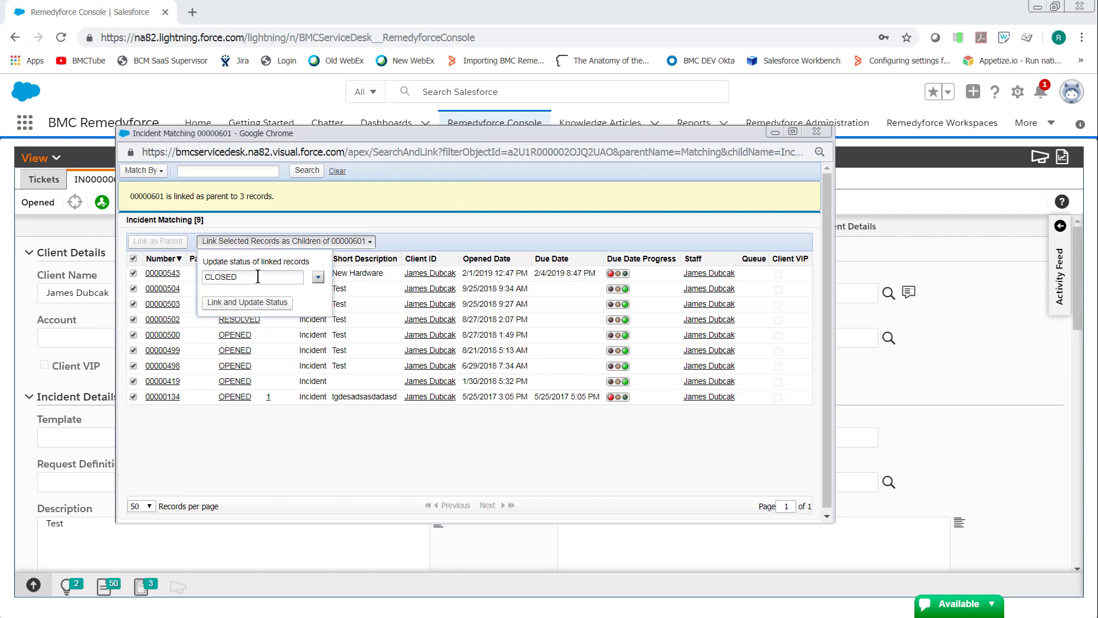
left_click_drag(258, 276, 190, 269)
left_click(247, 302)
Open the ACCEPTED status in Remedyforce Administration, make it the default link status and save it.
left_click(802, 126)
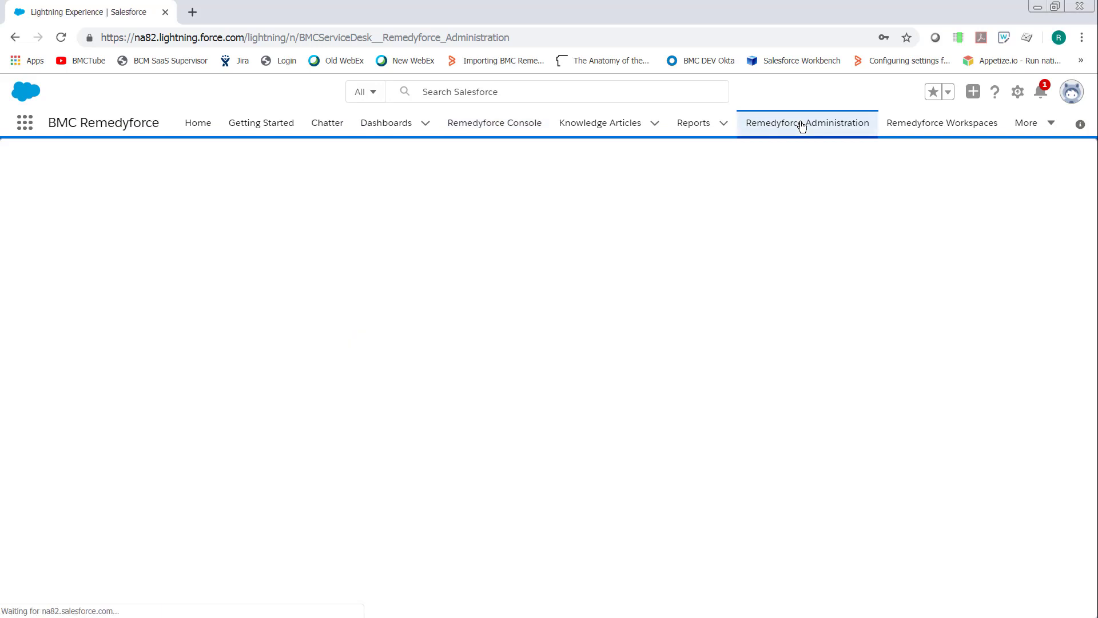
mouse_move(149, 240)
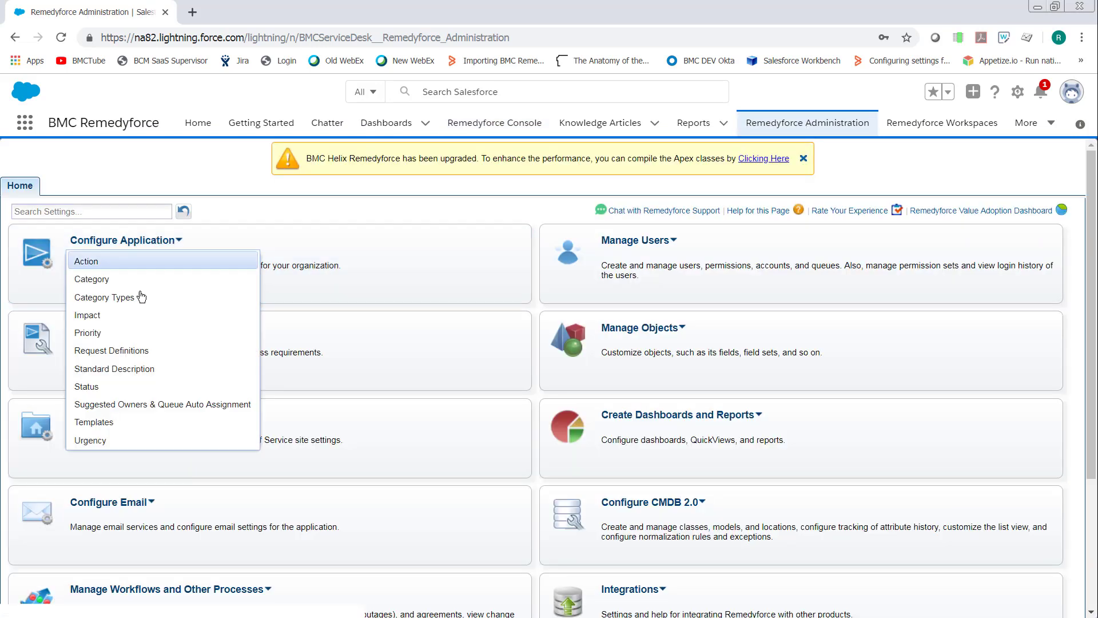
left_click(86, 386)
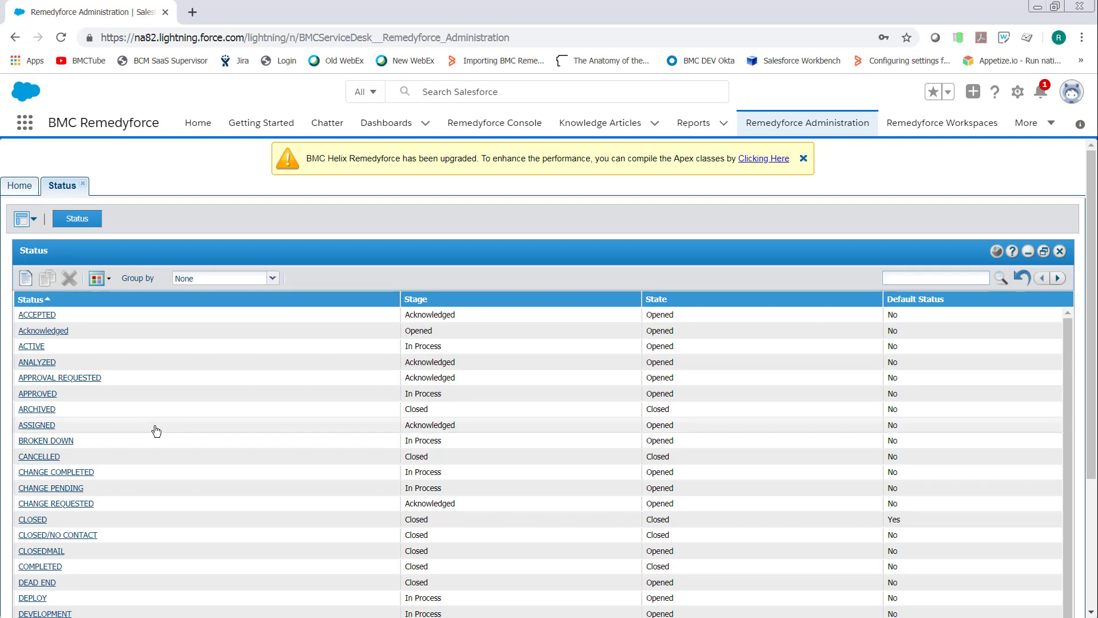
left_click(39, 315)
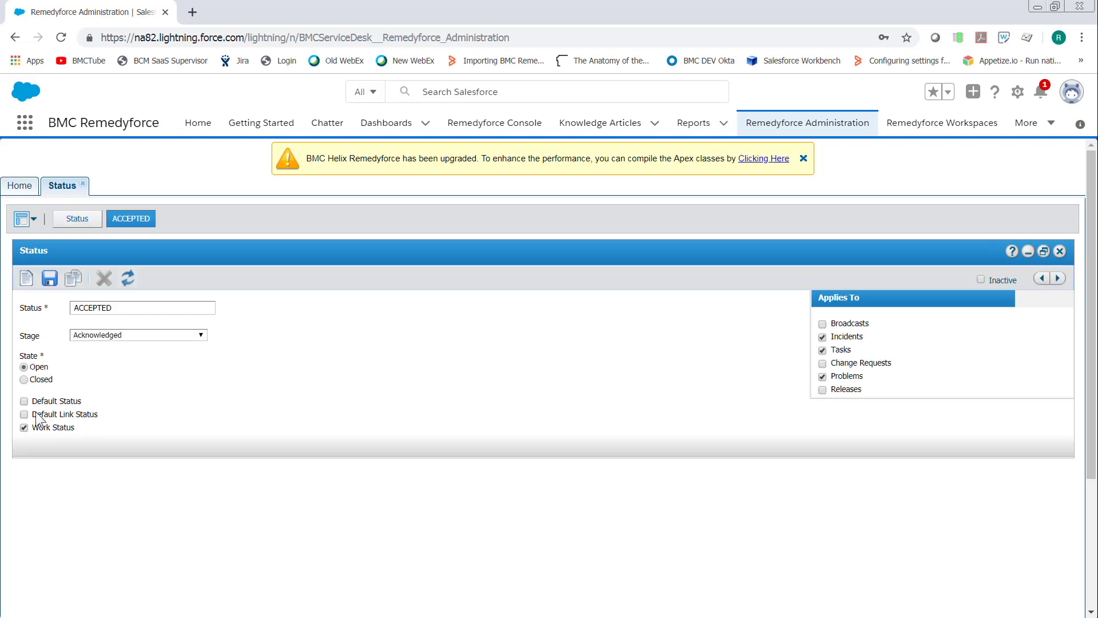
left_click(24, 415)
left_click(51, 283)
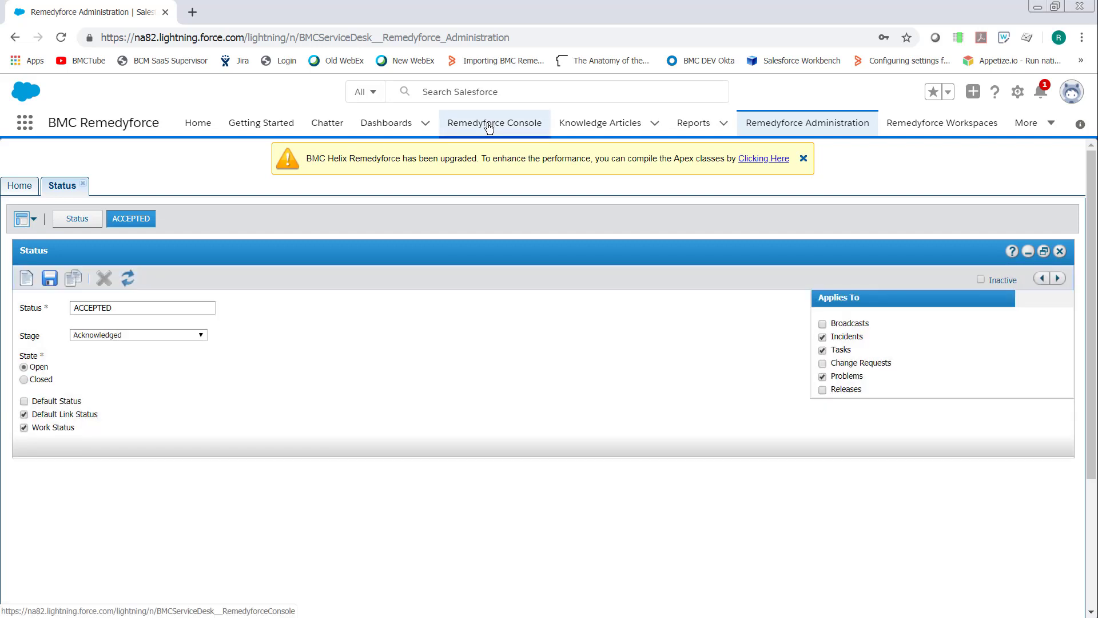
Reopen Incident Matching from the Remedyforce Console, select incident 00000543 and check the default status for linking it as a child.
left_click(488, 124)
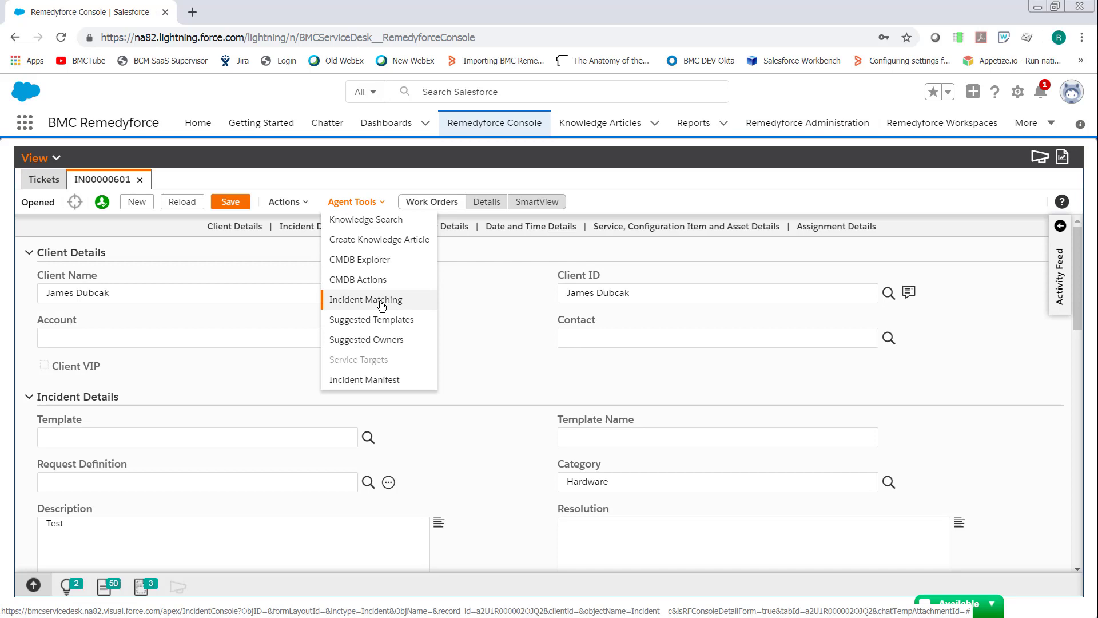
left_click(381, 305)
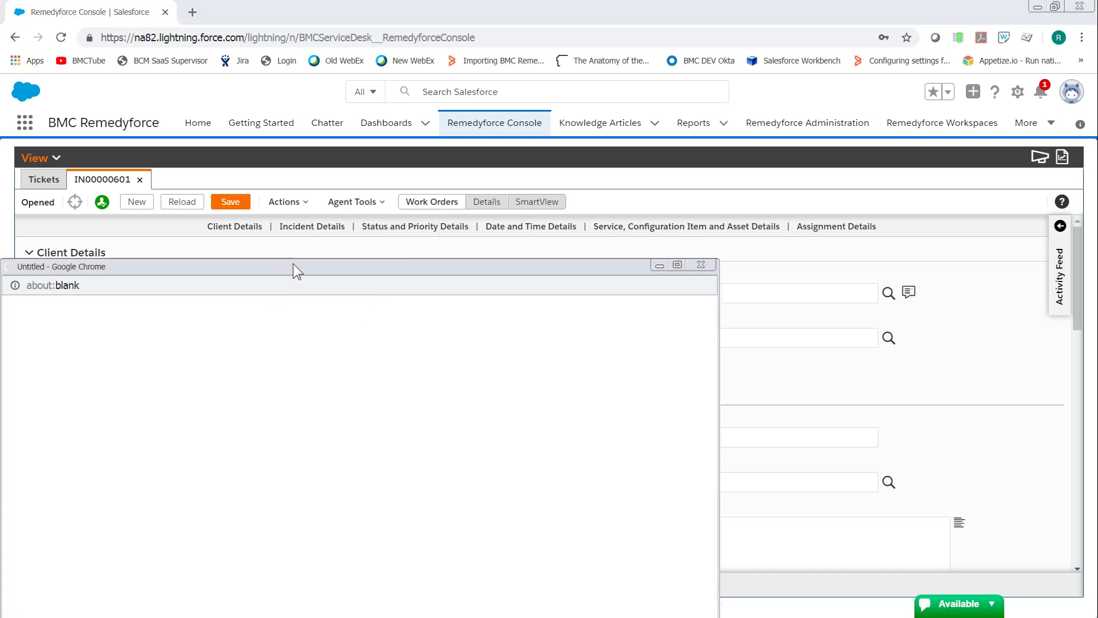
left_click(226, 222)
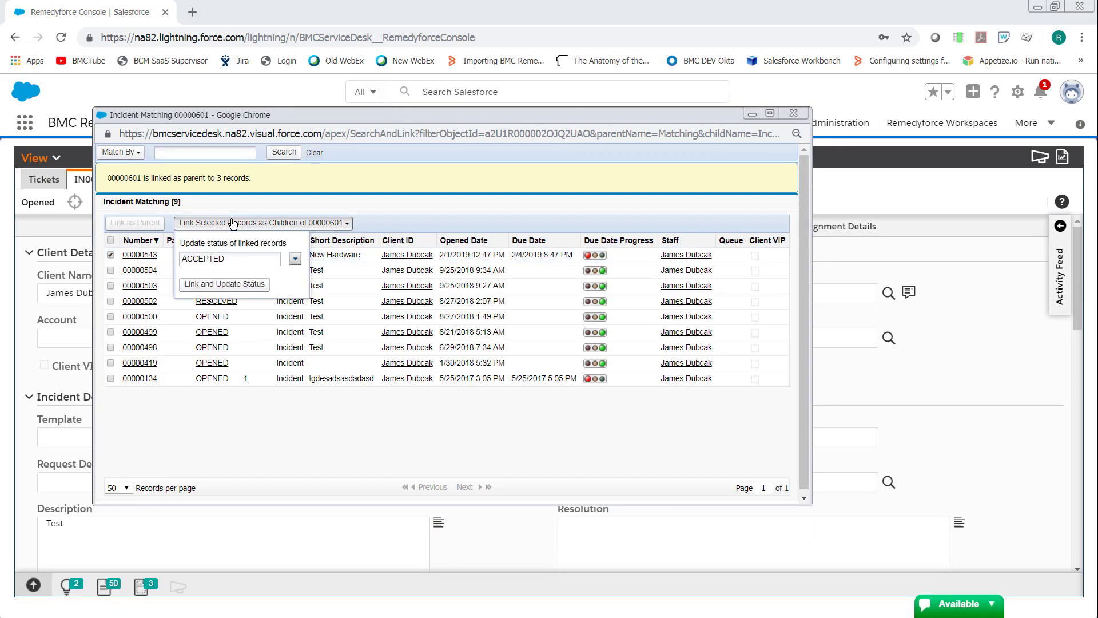